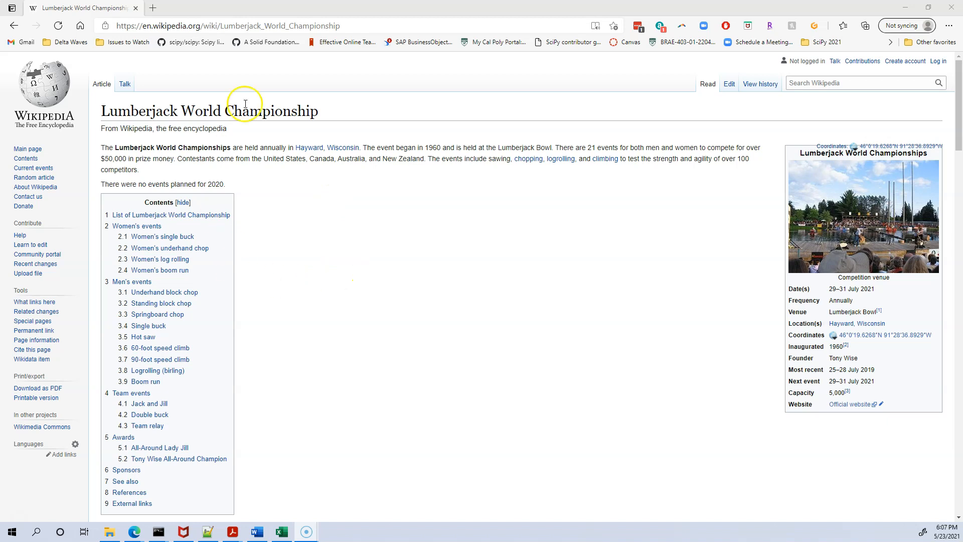
- Switch from the Wikipedia article to the Excel workbook and examine the lumberjack events, their gender categories and the completion times in Sheet1
{"action": "left_click", "coordinate": [243, 26]}
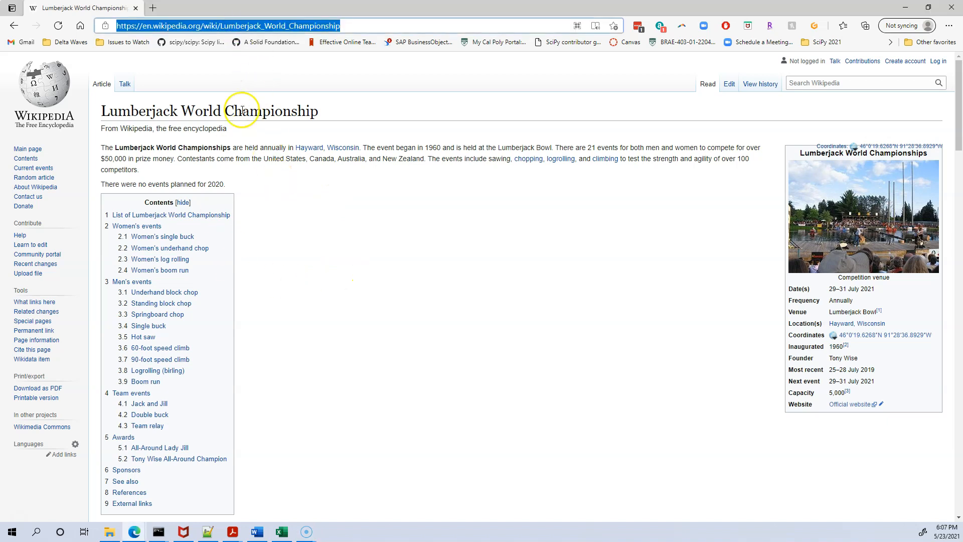
{"action": "left_click_drag", "start_coordinate": [459, 8], "coordinate": [0, 65]}
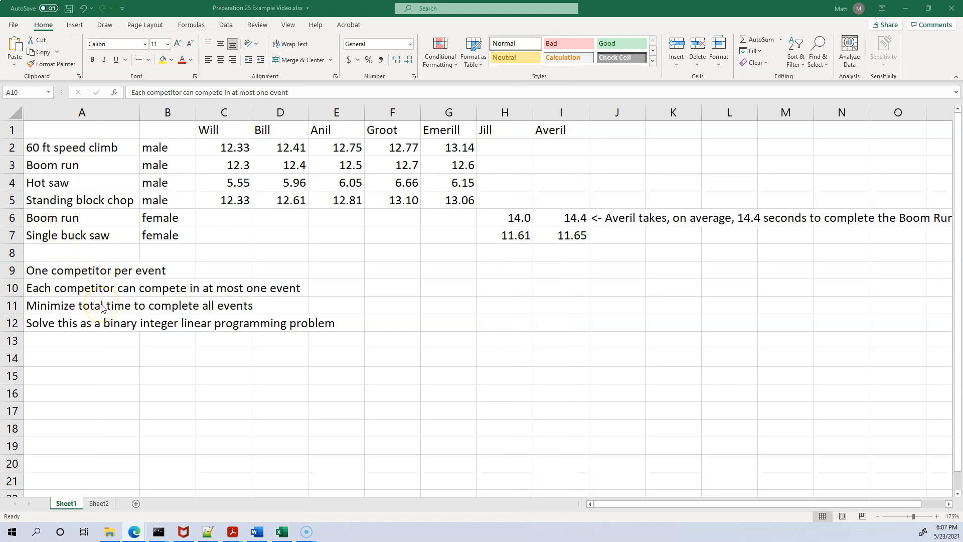
{"action": "left_click", "coordinate": [72, 145]}
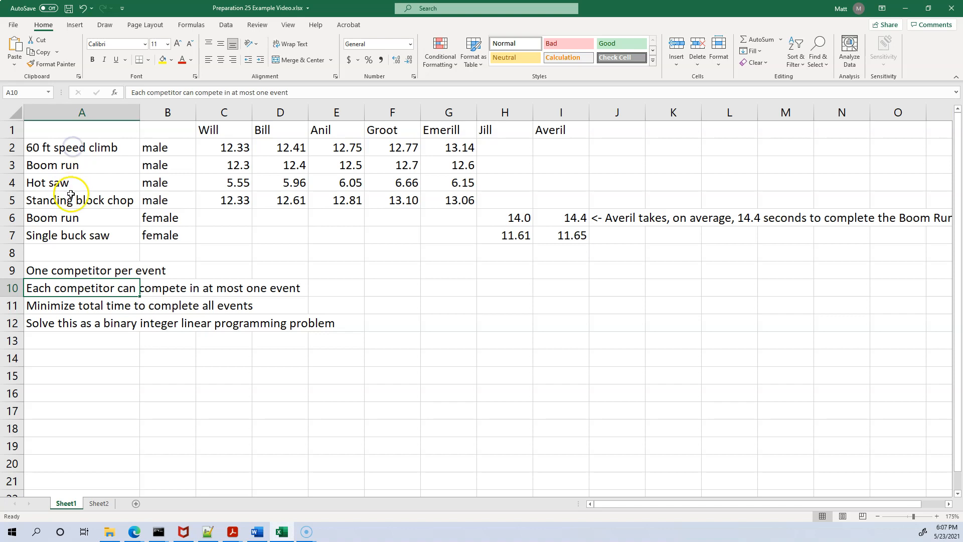
{"action": "key", "text": "Up"}
{"action": "key", "text": "Up"}
{"action": "key", "text": "Up"}
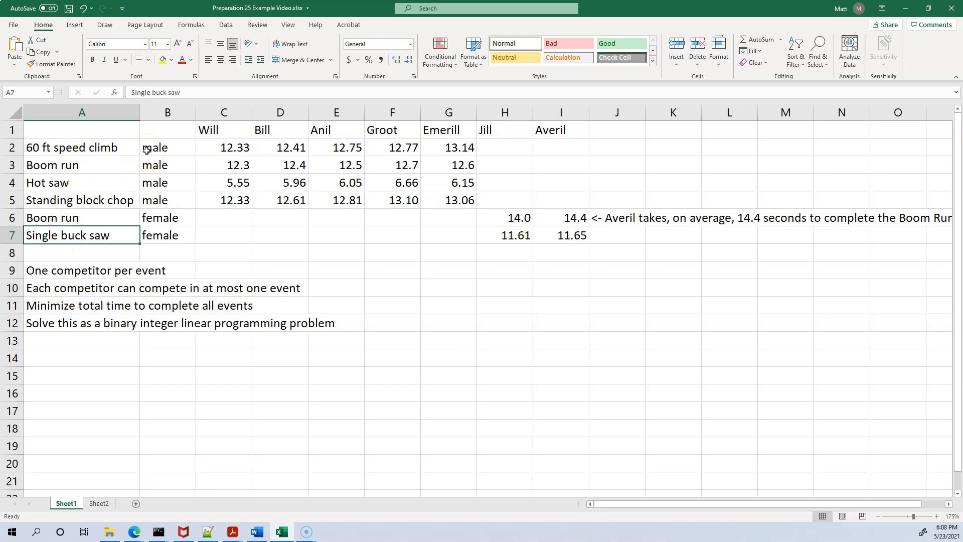
{"action": "left_click_drag", "start_coordinate": [146, 150], "coordinate": [150, 183]}
{"action": "left_click_drag", "start_coordinate": [151, 217], "coordinate": [151, 235]}
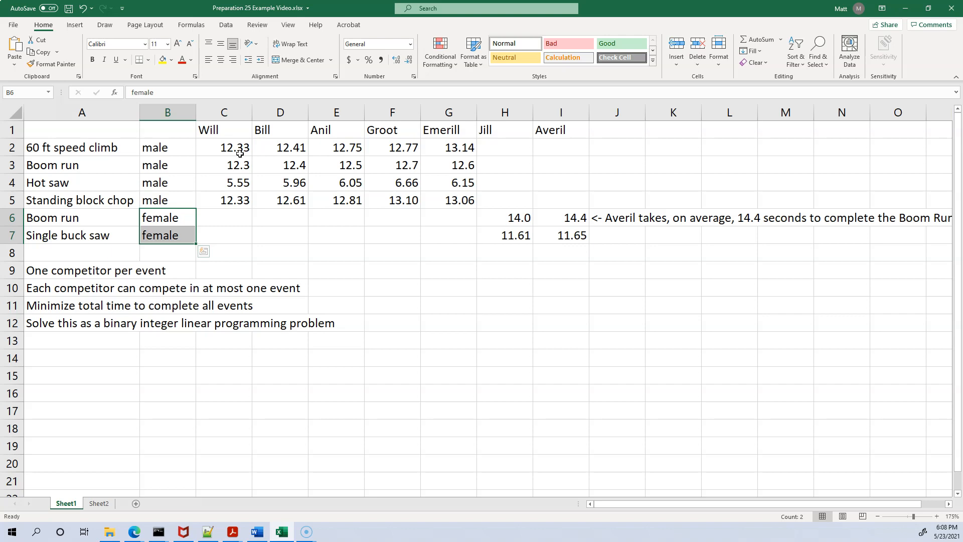
{"action": "left_click", "coordinate": [238, 151]}
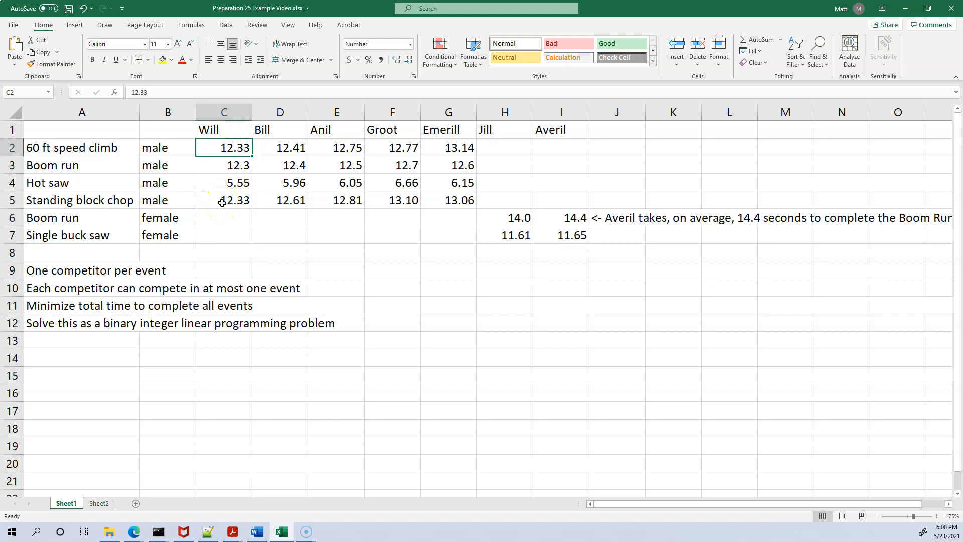
{"action": "left_click", "coordinate": [96, 149]}
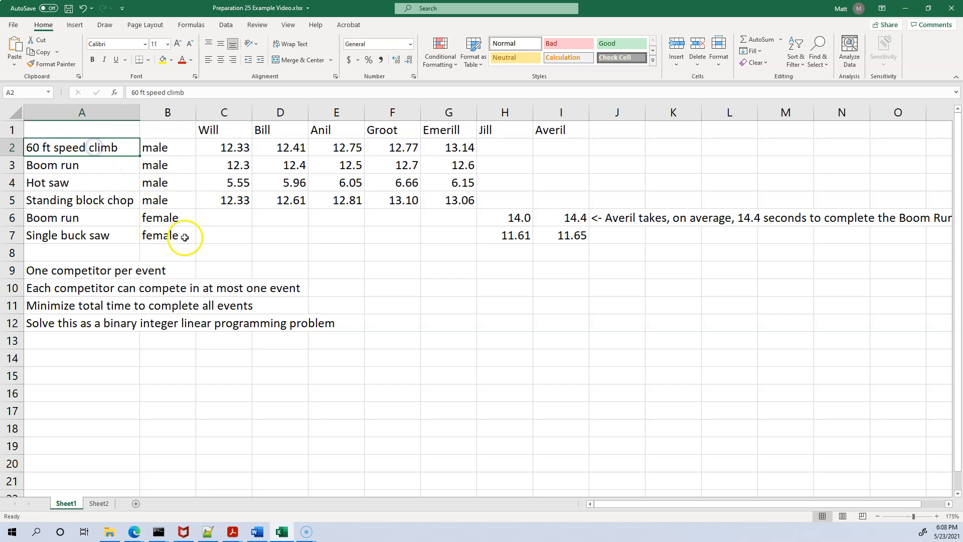
{"action": "left_click", "coordinate": [565, 217]}
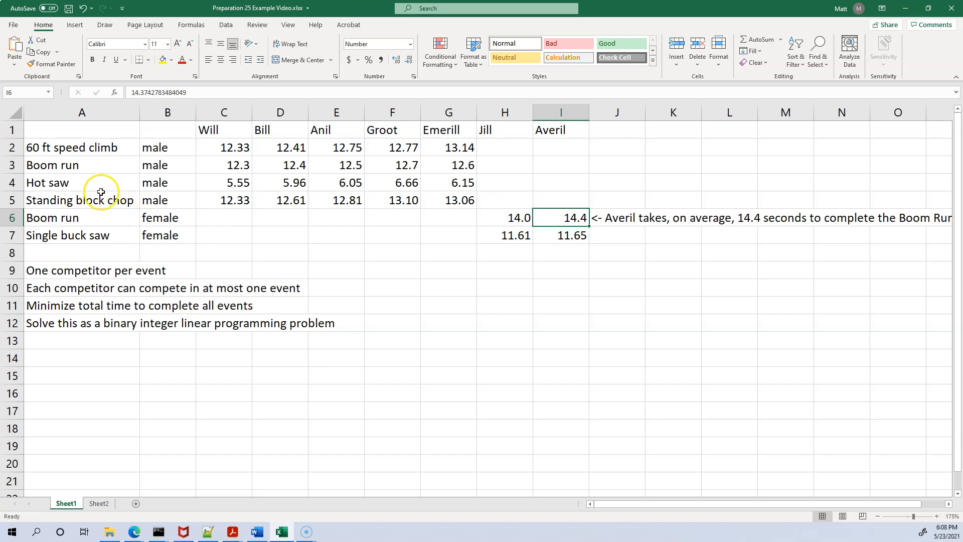
- Examine the competitor names in row 1, the event names, and the first competitor's times in C2:C5
{"action": "left_click", "coordinate": [225, 130]}
{"action": "left_click", "coordinate": [290, 130]}
{"action": "left_click", "coordinate": [331, 130]}
{"action": "left_click", "coordinate": [386, 130]}
{"action": "left_click", "coordinate": [426, 129]}
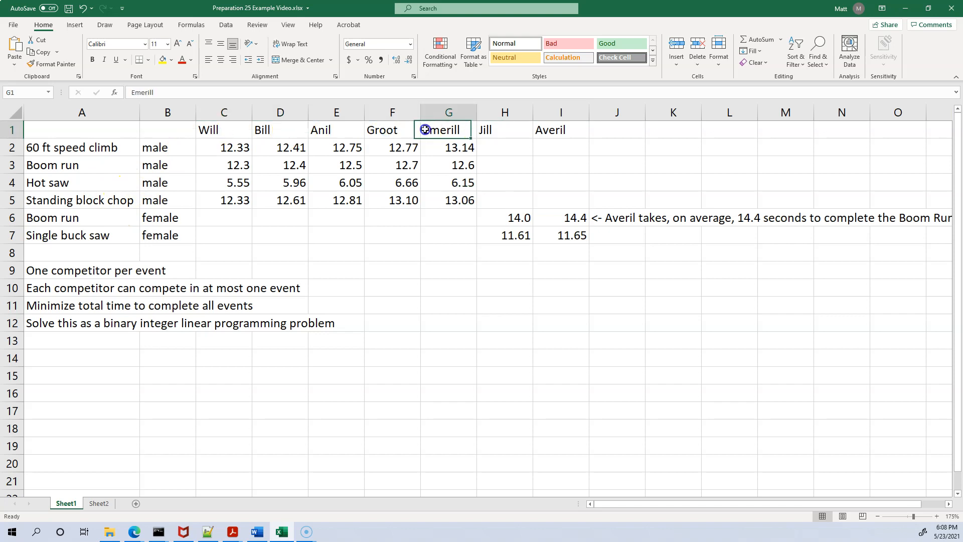
{"action": "left_click", "coordinate": [61, 143]}
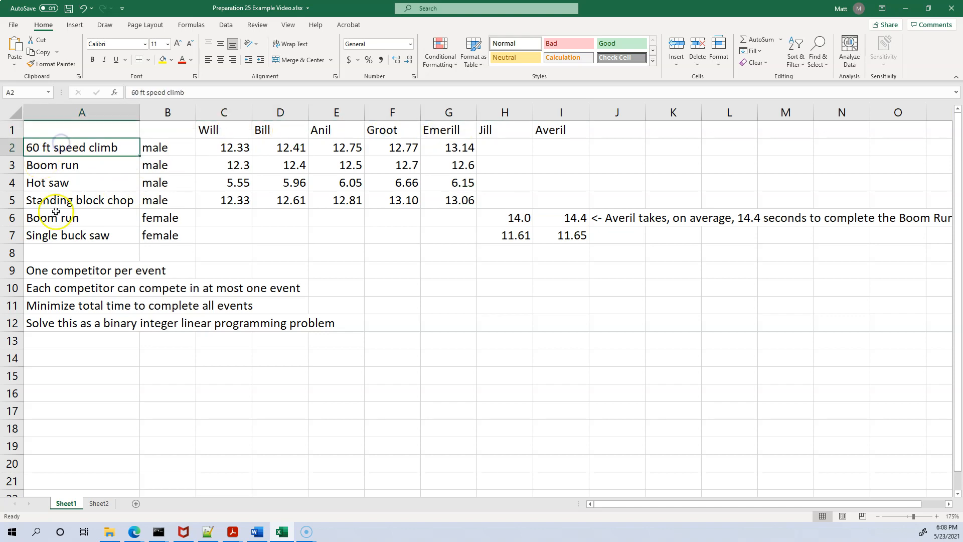
{"action": "left_click", "coordinate": [68, 164]}
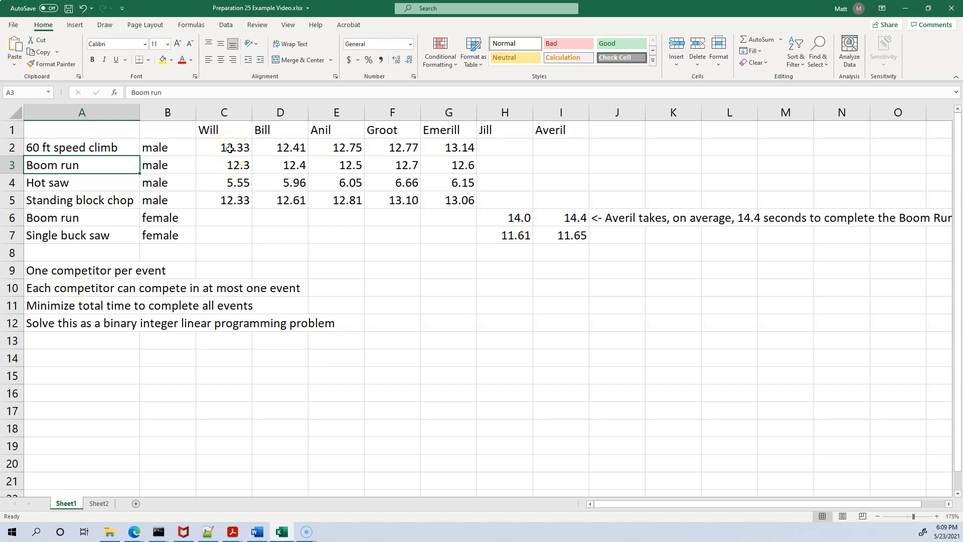
{"action": "left_click_drag", "start_coordinate": [230, 148], "coordinate": [230, 203]}
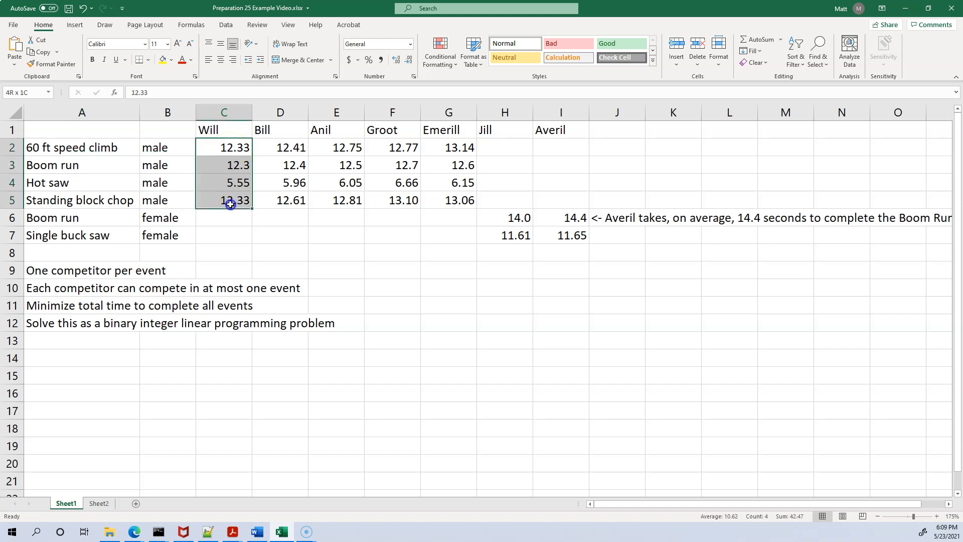
{"action": "left_click_drag", "start_coordinate": [230, 204], "coordinate": [231, 204]}
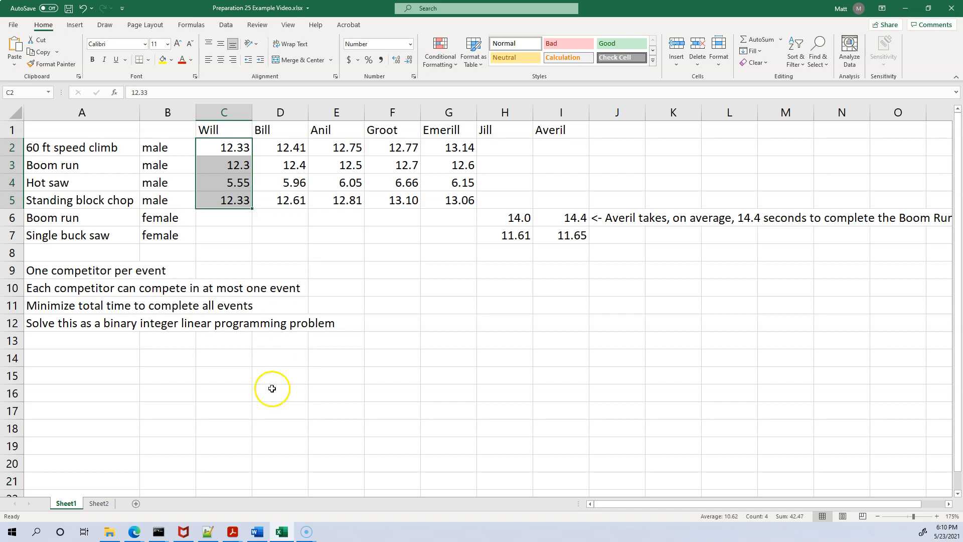
{"action": "left_click", "coordinate": [27, 515]}
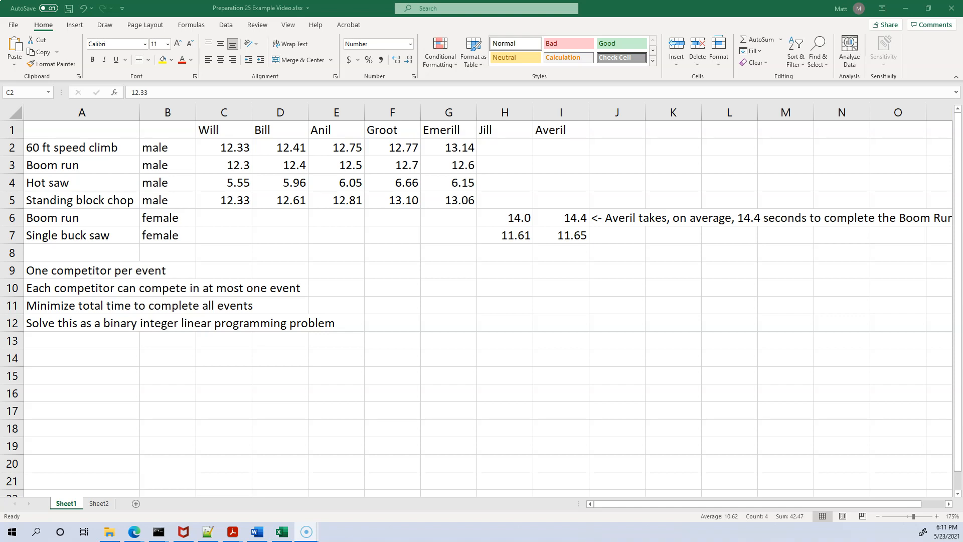
- Review the problem rules in A9:A12 and the male competitors' times for the 60 ft speed climb and boom run
{"action": "left_click_drag", "start_coordinate": [101, 276], "coordinate": [95, 320]}
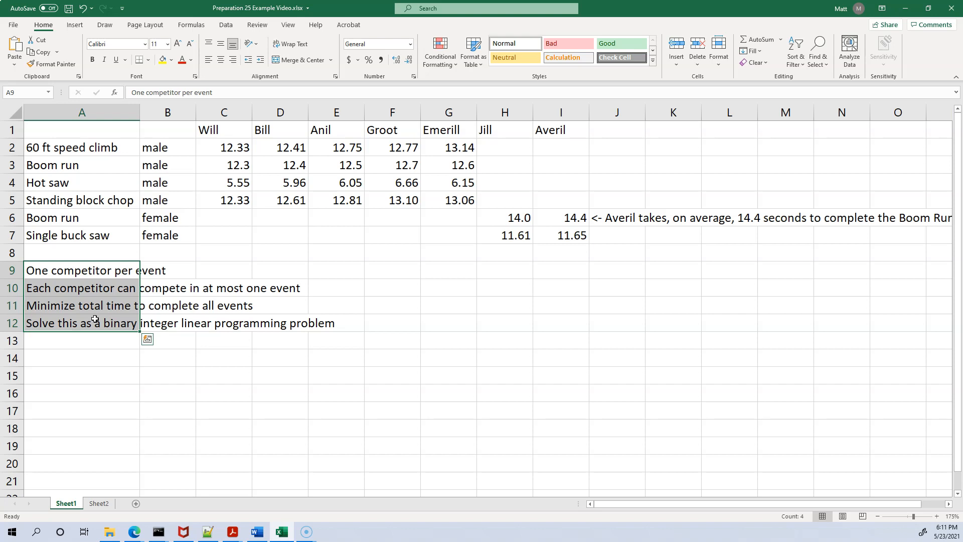
{"action": "left_click", "coordinate": [230, 149]}
{"action": "left_click", "coordinate": [296, 147]}
{"action": "left_click", "coordinate": [322, 148]}
{"action": "left_click", "coordinate": [399, 148]}
{"action": "left_click", "coordinate": [457, 148]}
{"action": "left_click", "coordinate": [221, 166]}
{"action": "left_click", "coordinate": [299, 162]}
{"action": "left_click", "coordinate": [332, 163]}
{"action": "left_click", "coordinate": [394, 165]}
- Copy the times table A1:I7 and paste it below the rules, starting at A14
{"action": "left_click_drag", "start_coordinate": [84, 126], "coordinate": [556, 238]}
{"action": "key", "text": "ctrl+c"}
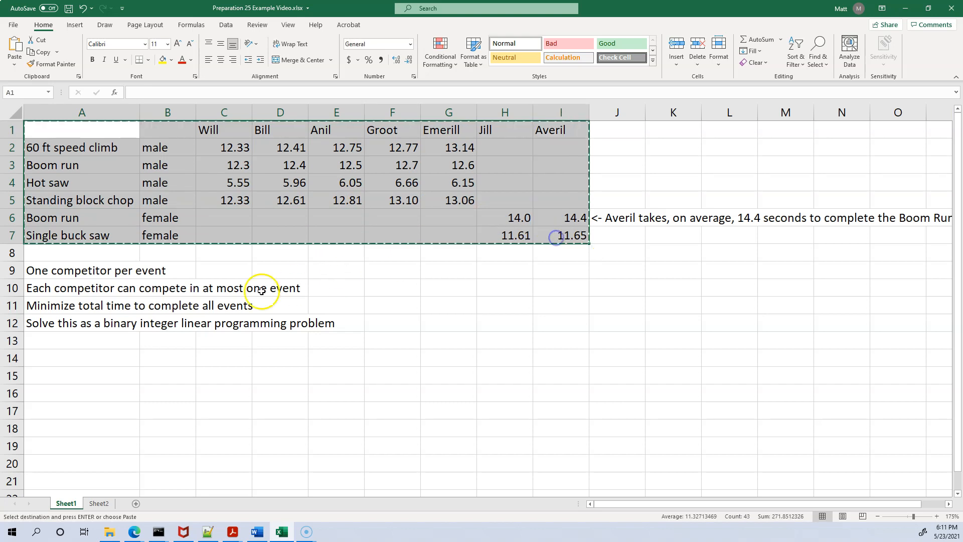
{"action": "left_click", "coordinate": [108, 356]}
{"action": "key", "text": "ctrl+v"}
{"action": "scroll", "coordinate": [168, 368], "scroll_direction": "down", "scroll_amount": 1}
- Replace the male event times in the copied table, C15:G18, with 0 in every cell
{"action": "left_click_drag", "start_coordinate": [228, 325], "coordinate": [463, 371]}
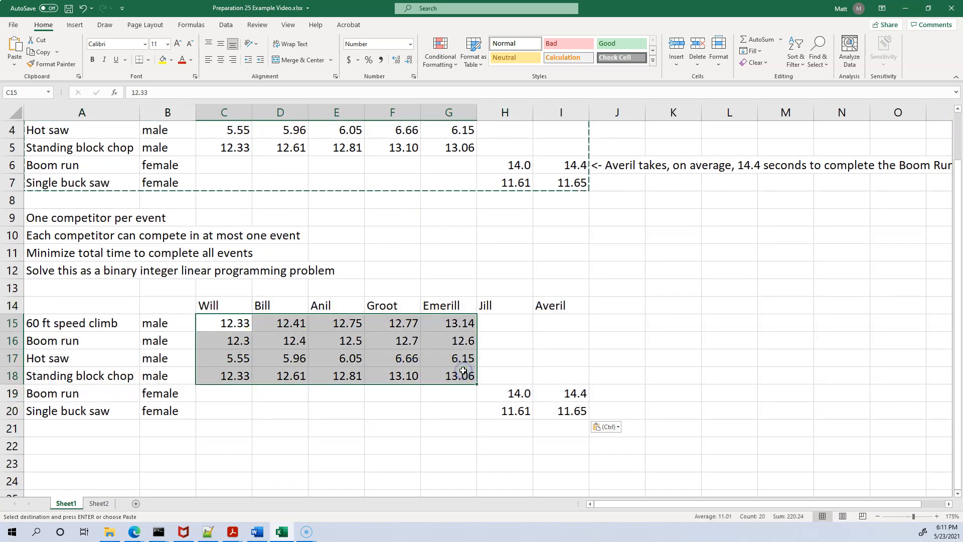
{"action": "type", "text": "0"}
{"action": "key", "text": "Return"}
{"action": "left_click", "coordinate": [249, 393]}
{"action": "left_click", "coordinate": [233, 325]}
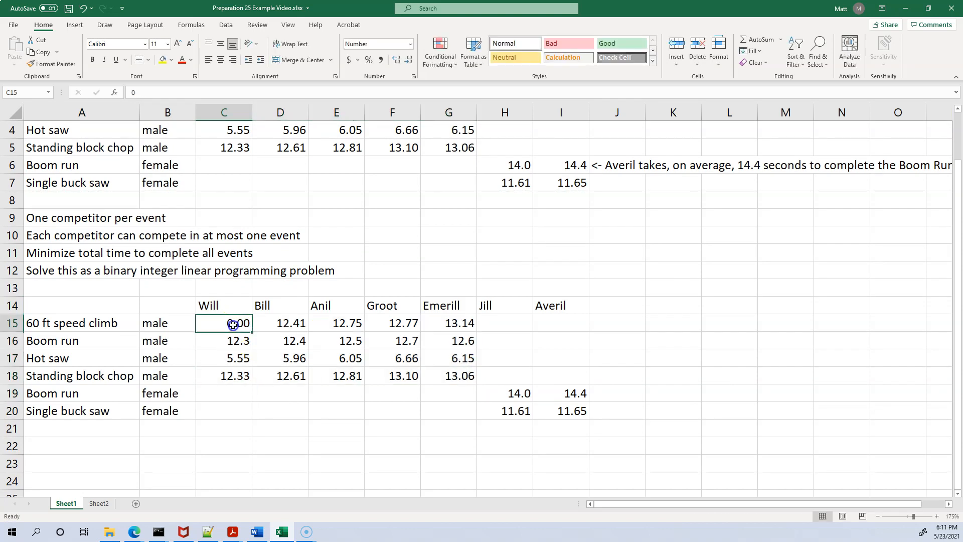
{"action": "left_click_drag", "start_coordinate": [252, 332], "coordinate": [440, 373]}
{"action": "left_click_drag", "start_coordinate": [464, 373], "coordinate": [465, 373]}
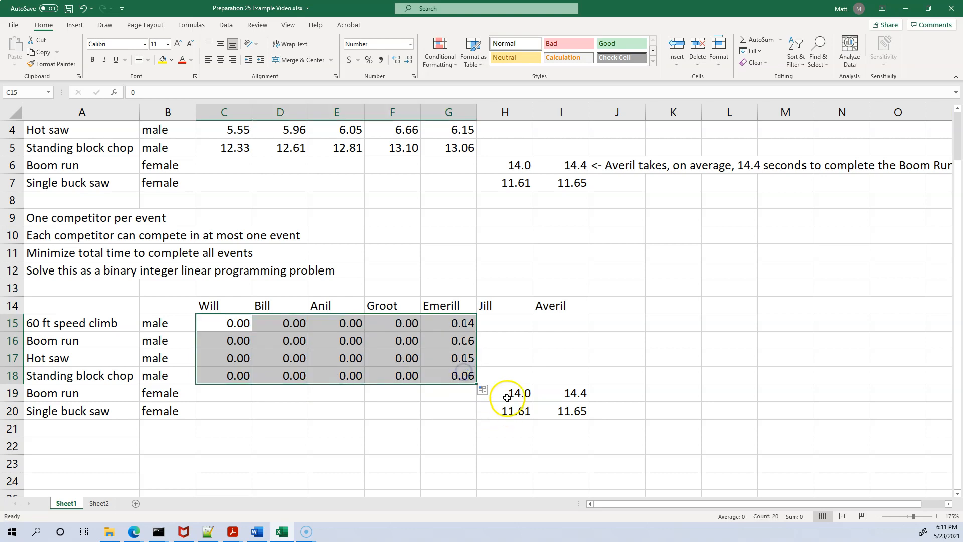
- Replace the four female event times in the copied table, H19:I20, with 0
{"action": "left_click", "coordinate": [507, 394]}
{"action": "type", "text": "0"}
{"action": "key", "text": "Return"}
{"action": "type", "text": "0"}
{"action": "key", "text": "Return"}
{"action": "key", "text": "Right"}
{"action": "key", "text": "Up"}
{"action": "key", "text": "Down"}
{"action": "key", "text": "Up"}
{"action": "key", "text": "Up"}
{"action": "type", "text": "0"}
{"action": "key", "text": "Return"}
{"action": "type", "text": "0"}
{"action": "key", "text": "Return"}
{"action": "scroll", "coordinate": [508, 393], "scroll_direction": "up", "scroll_amount": 1}
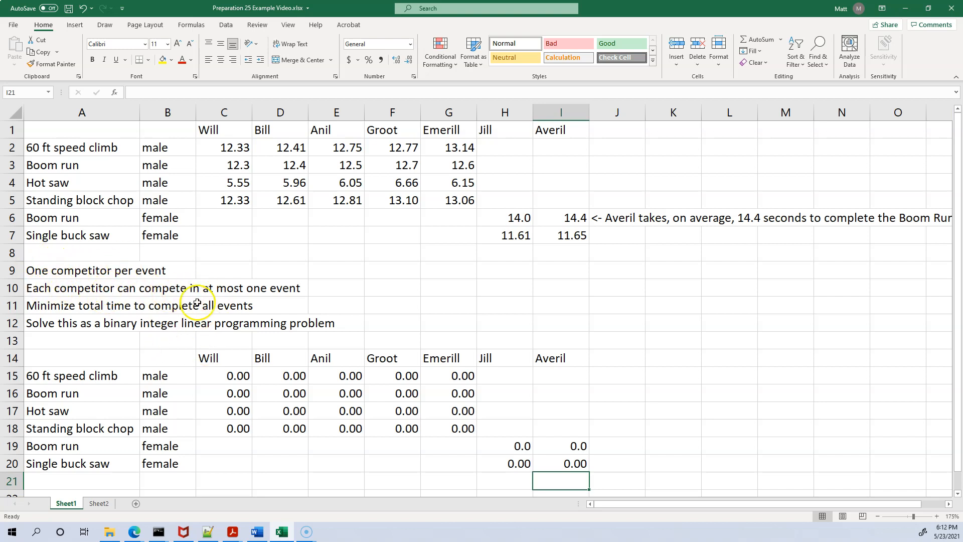
- Enter 1 in D15 as an example assignment for the 60 ft speed climb
{"action": "left_click", "coordinate": [282, 376]}
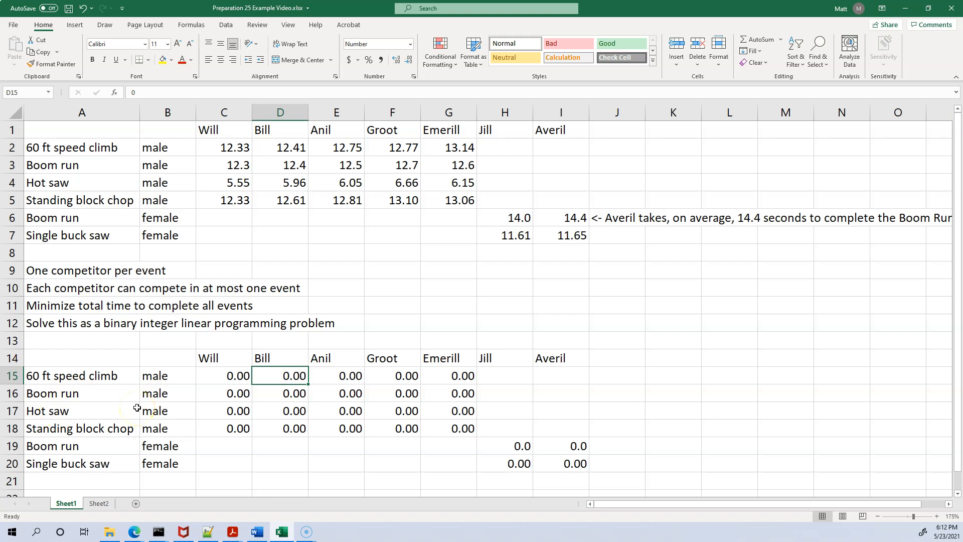
{"action": "type", "text": "1"}
{"action": "key", "text": "Return"}
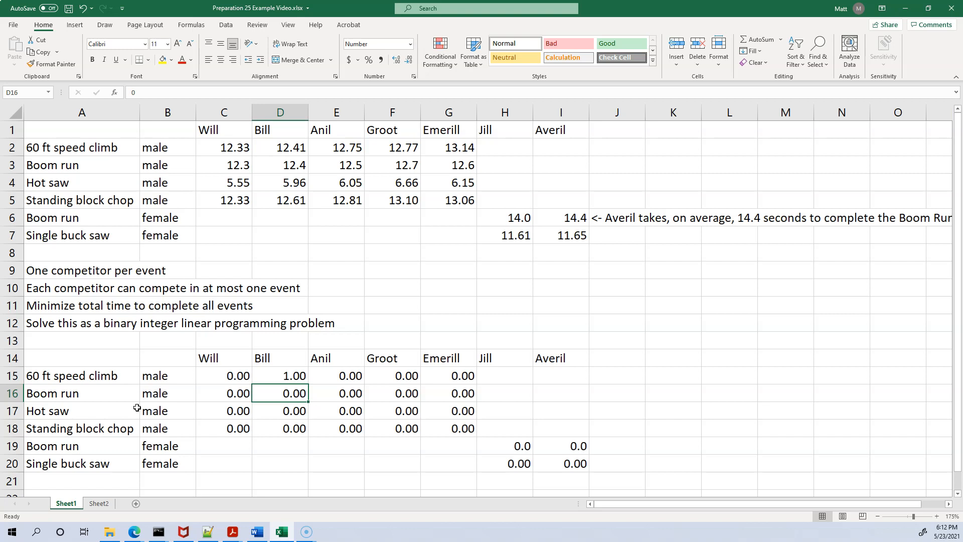
- Format the assignment cells C15:I20 to show no decimal places
{"action": "left_click_drag", "start_coordinate": [232, 378], "coordinate": [544, 463]}
{"action": "left_click", "coordinate": [410, 59]}
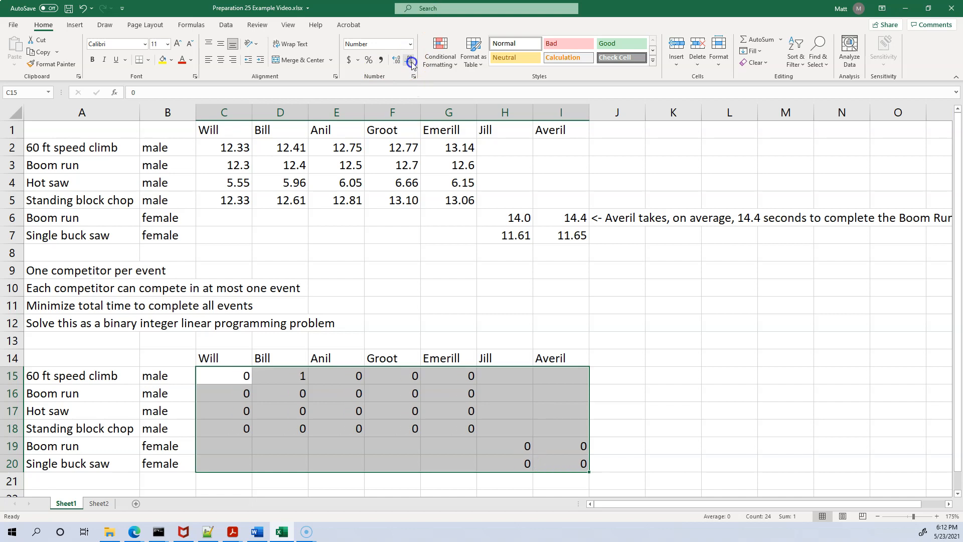
{"action": "left_click", "coordinate": [410, 59]}
{"action": "left_click", "coordinate": [618, 448]}
{"action": "left_click", "coordinate": [427, 419]}
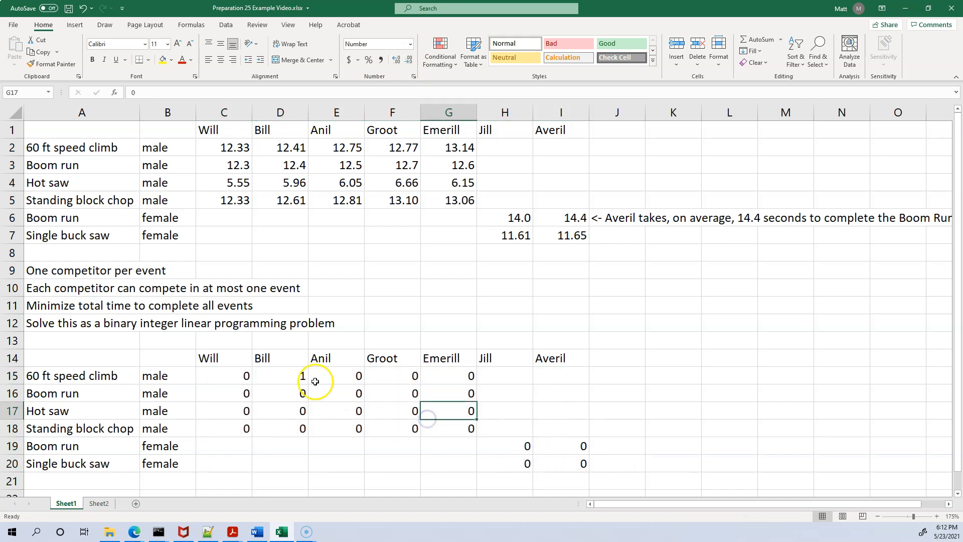
- Reset the example 60 ft speed climb assignment in D15 to 0
{"action": "left_click", "coordinate": [304, 378]}
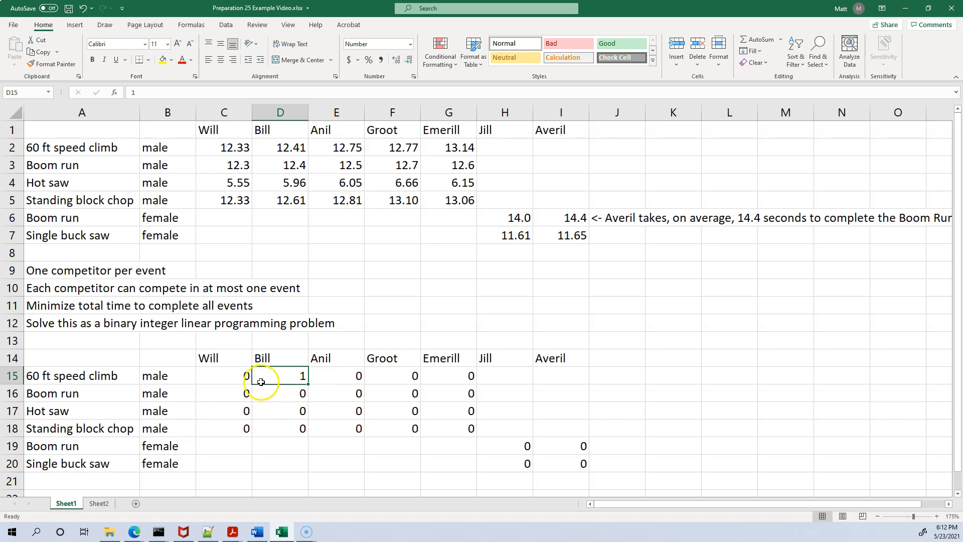
{"action": "left_click", "coordinate": [269, 360]}
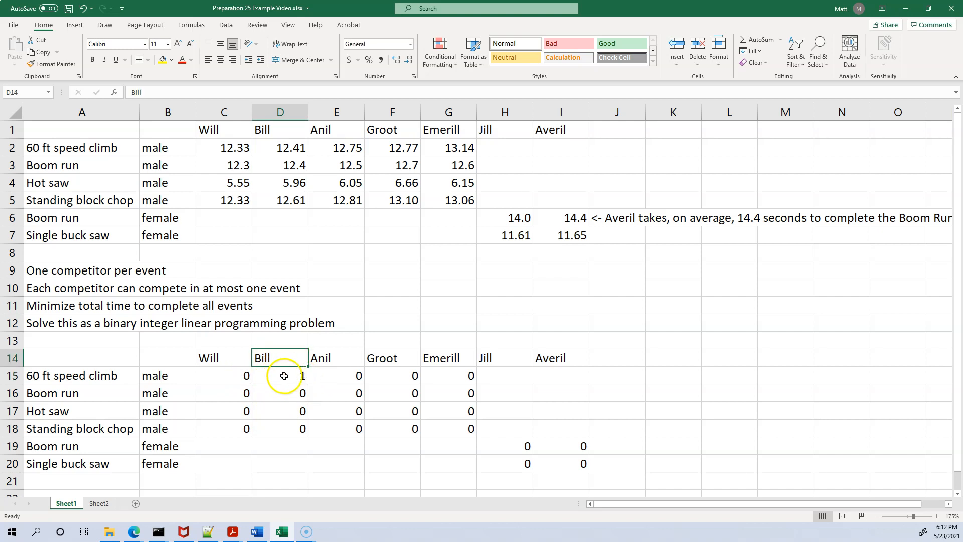
{"action": "key", "text": "Down"}
{"action": "type", "text": "0"}
{"action": "key", "text": "Return"}
- Assign the last female competitor to the female boom run by entering 1 in I19
{"action": "left_click", "coordinate": [560, 445]}
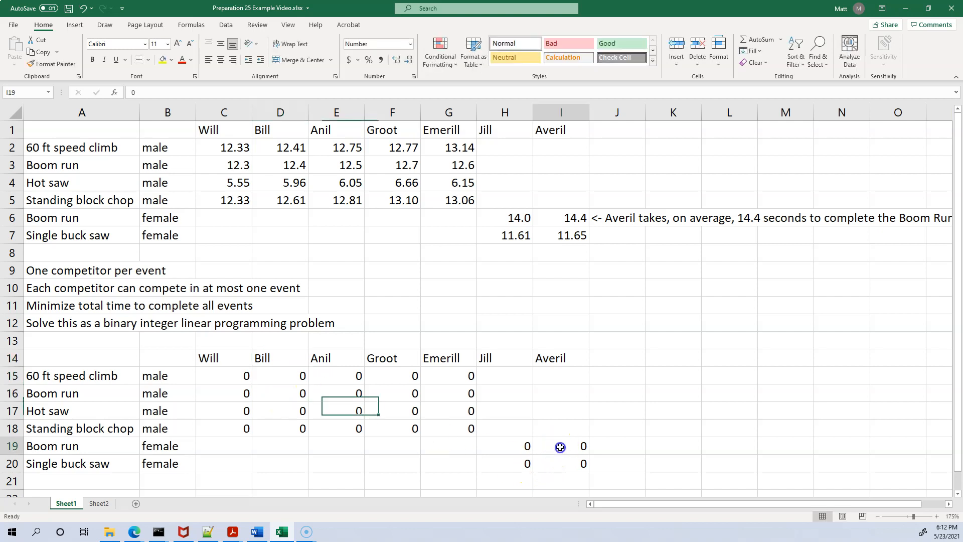
{"action": "type", "text": "1"}
{"action": "key", "text": "Return"}
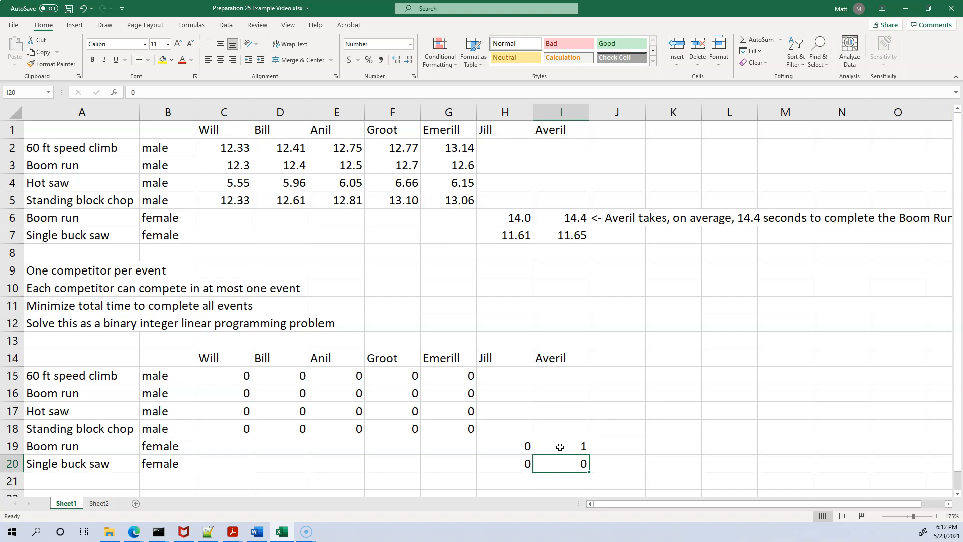
{"action": "left_click", "coordinate": [50, 444]}
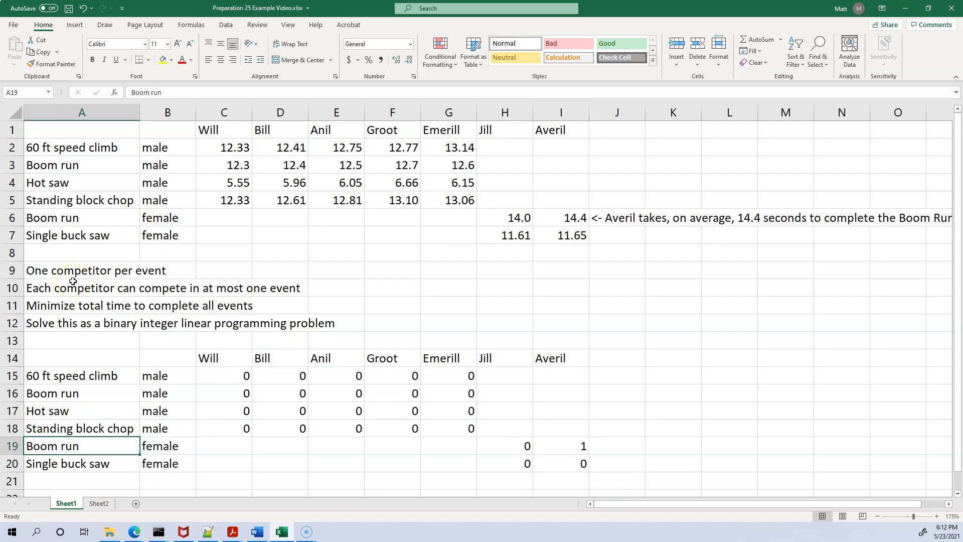
{"action": "left_click", "coordinate": [570, 450]}
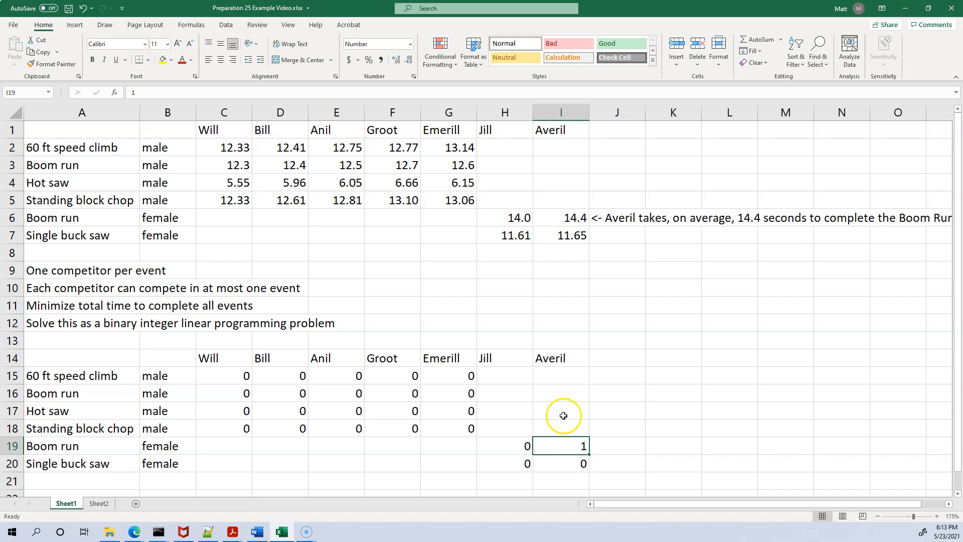
- Enter 1 in D15 for the 60 ft speed climb and 1 in C16 for the male boom run
{"action": "left_click", "coordinate": [275, 379]}
{"action": "type", "text": "1"}
{"action": "key", "text": "Return"}
{"action": "key", "text": "Left"}
{"action": "type", "text": "1"}
{"action": "key", "text": "Return"}
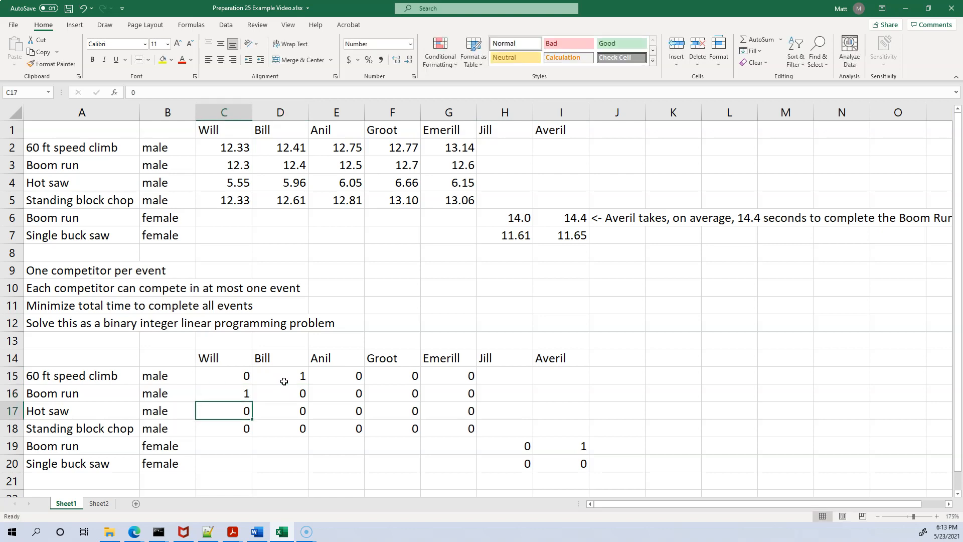
- Enter 1 in F17 for the hot saw, G18 for the standing block chop and H20 for the single buck saw
{"action": "key", "text": "Right"}
{"action": "key", "text": "Right"}
{"action": "key", "text": "Right"}
{"action": "type", "text": "1"}
{"action": "key", "text": "Return"}
{"action": "key", "text": "Right"}
{"action": "type", "text": "1"}
{"action": "key", "text": "Return"}
{"action": "key", "text": "Down"}
{"action": "key", "text": "Right"}
{"action": "type", "text": "1"}
{"action": "key", "text": "Return"}
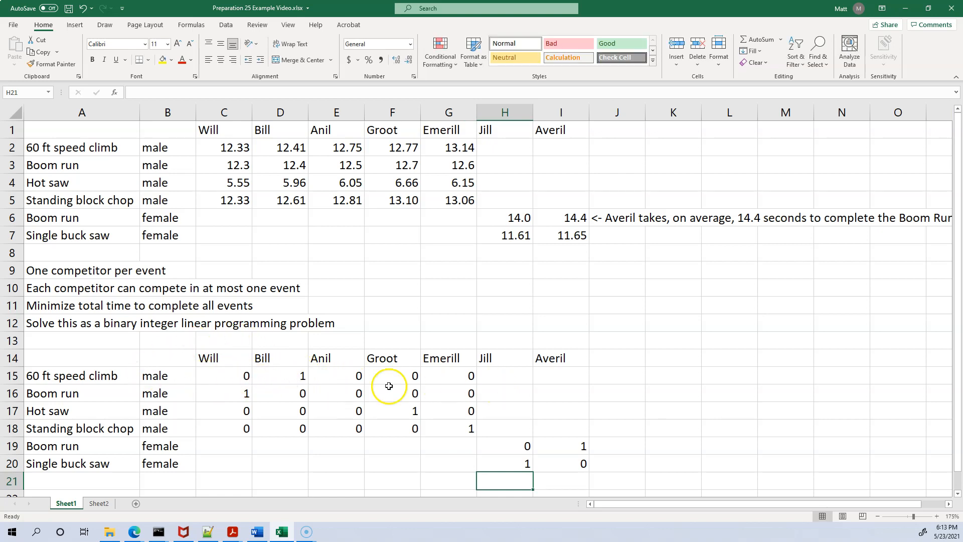
- Examine the example assignments marked 1 in the assignment grid and the male competitors' columns across rows 15 to 18
{"action": "left_click", "coordinate": [287, 380]}
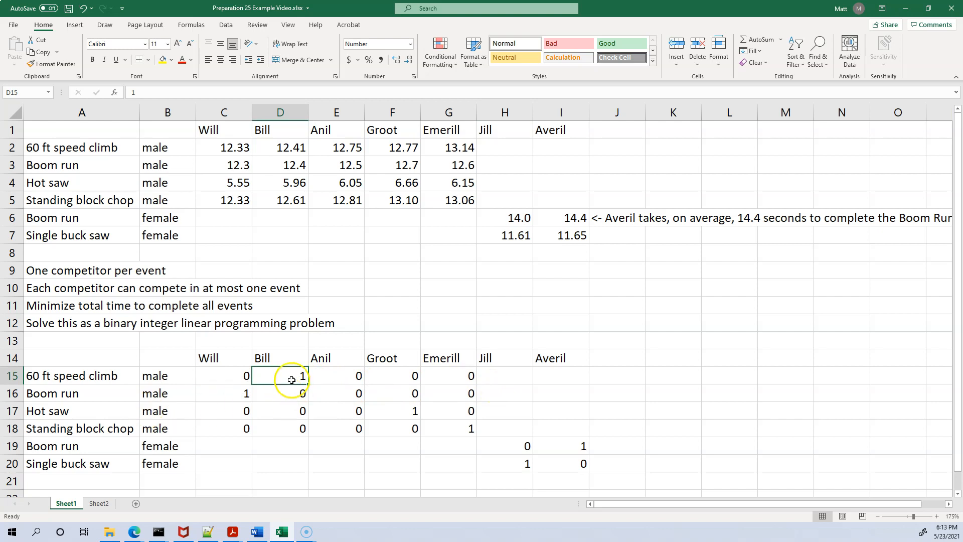
{"action": "left_click", "coordinate": [239, 395]}
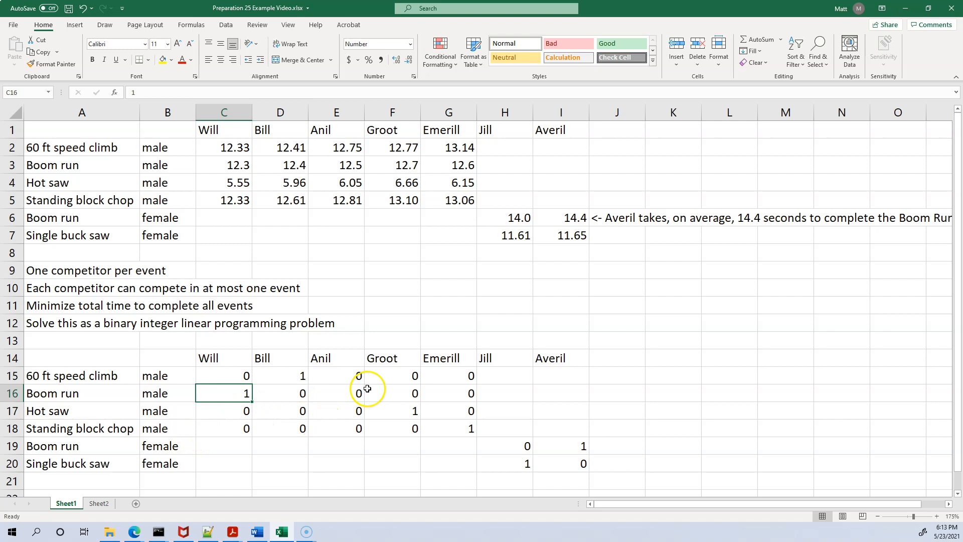
{"action": "left_click", "coordinate": [401, 410]}
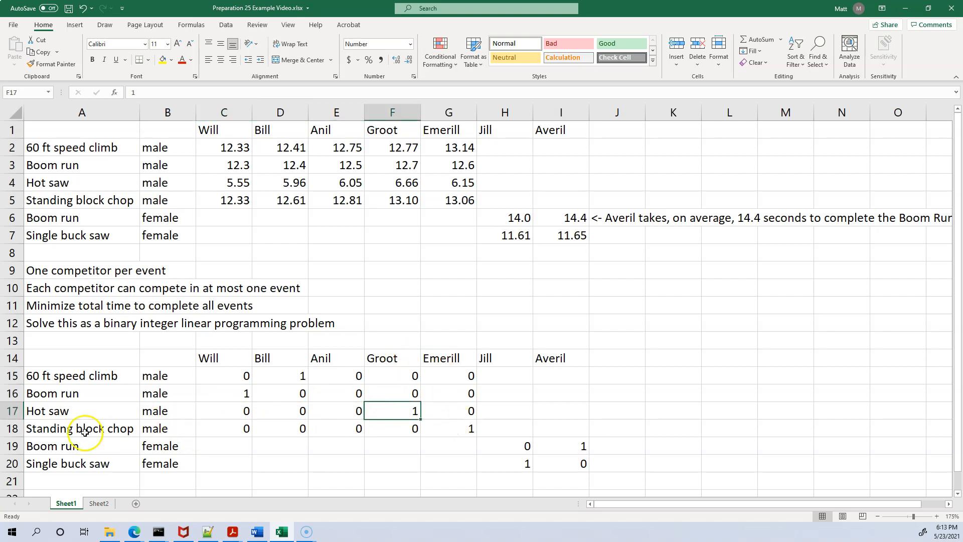
{"action": "left_click", "coordinate": [570, 448]}
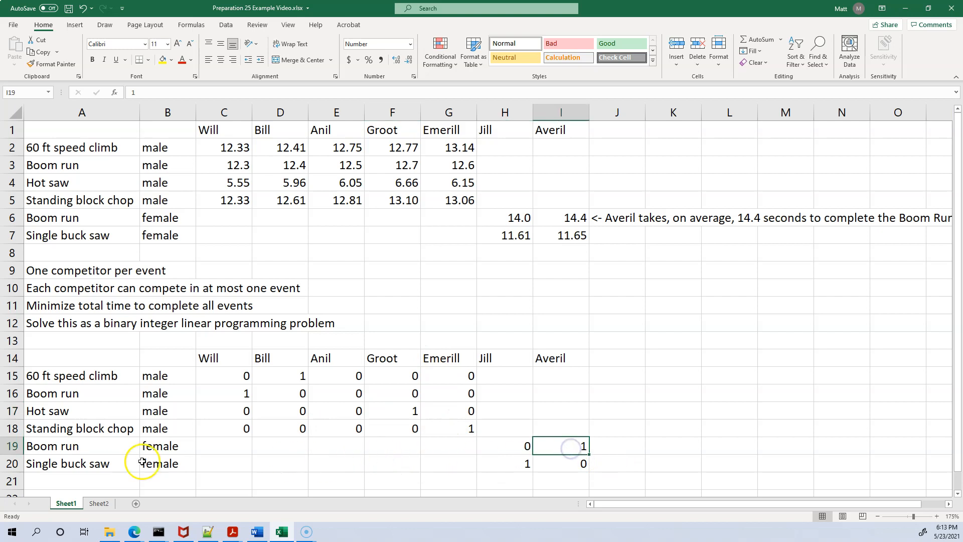
{"action": "left_click", "coordinate": [519, 463]}
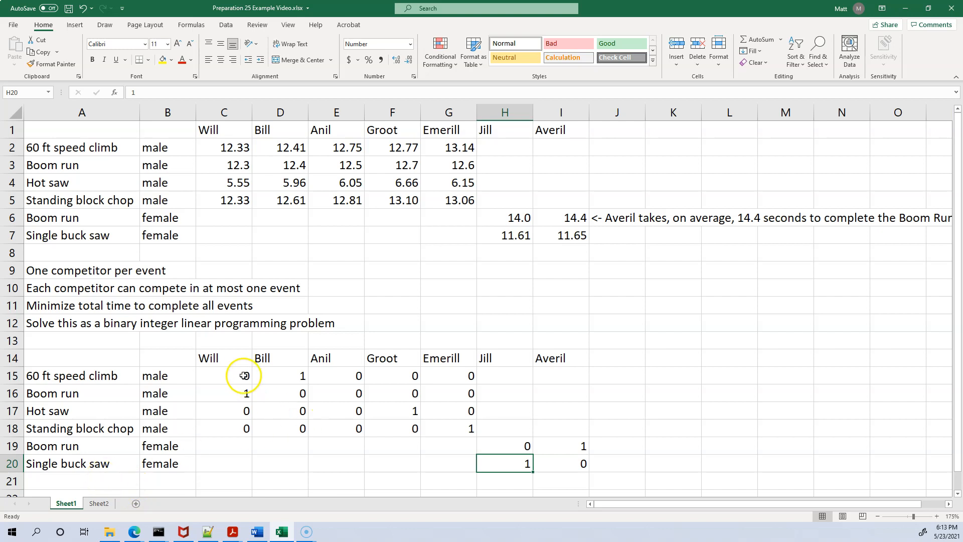
{"action": "left_click_drag", "start_coordinate": [242, 374], "coordinate": [241, 421]}
{"action": "left_click_drag", "start_coordinate": [301, 378], "coordinate": [305, 427]}
{"action": "left_click_drag", "start_coordinate": [334, 376], "coordinate": [340, 437]}
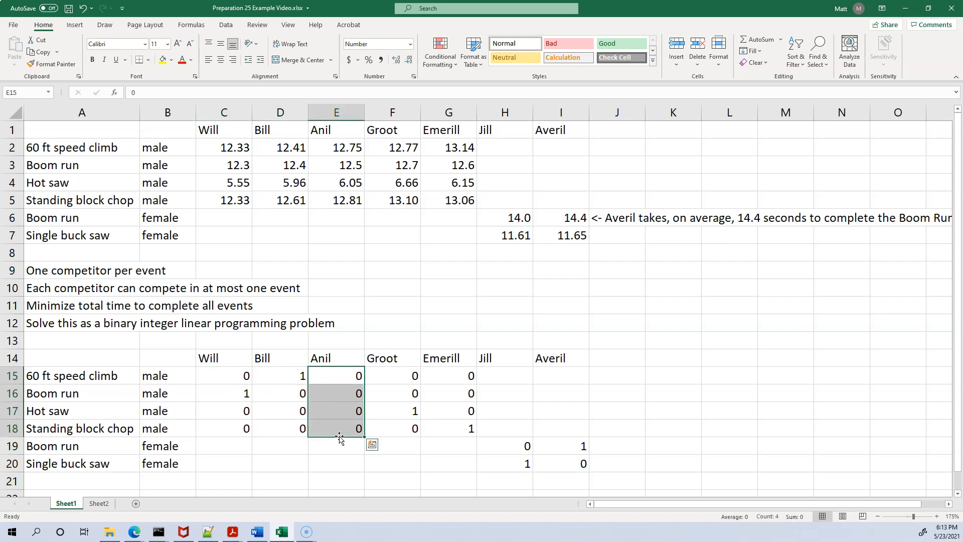
{"action": "left_click", "coordinate": [419, 410]}
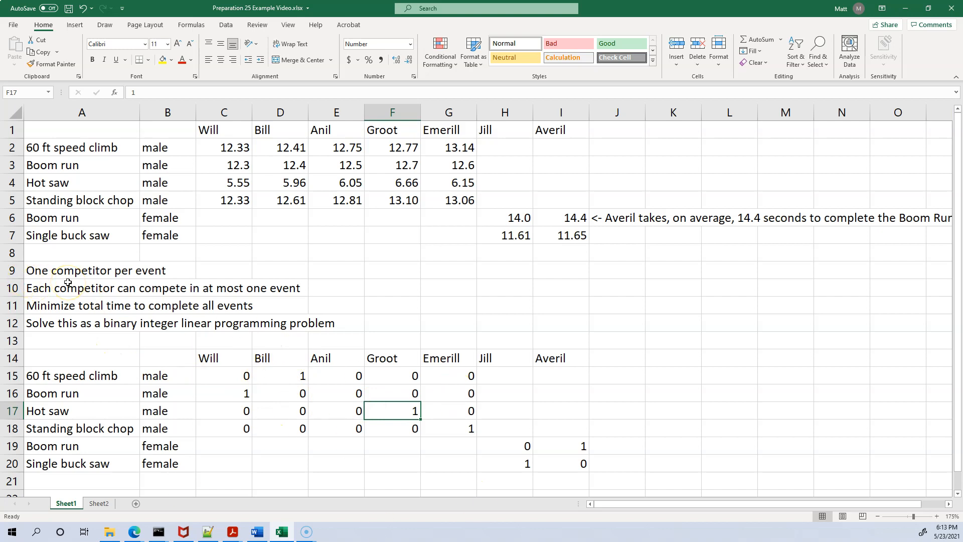
- Review the total-time minimization requirement in A11 against the events in A15:A20 and the speed climb and male boom run assignments
{"action": "left_click", "coordinate": [56, 308]}
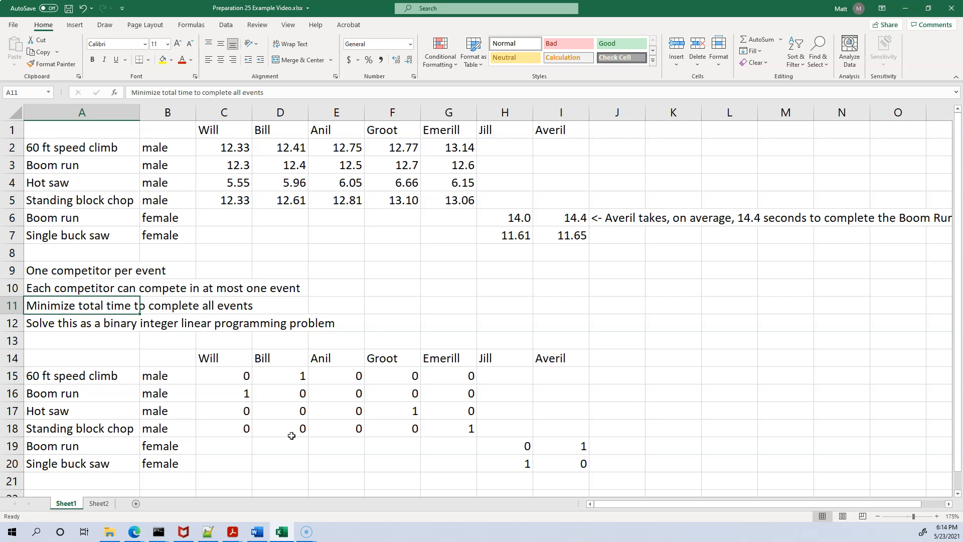
{"action": "left_click", "coordinate": [65, 377]}
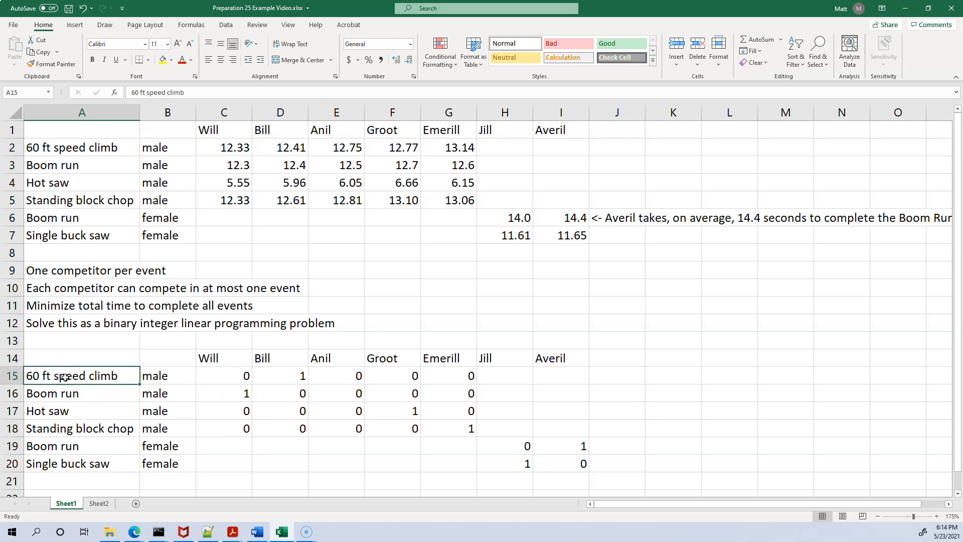
{"action": "left_click", "coordinate": [262, 375]}
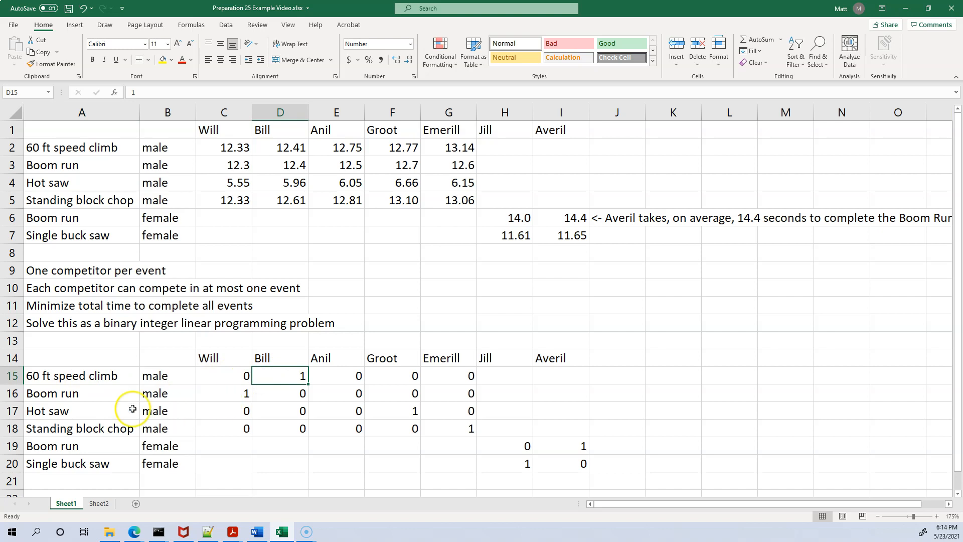
{"action": "left_click", "coordinate": [97, 397]}
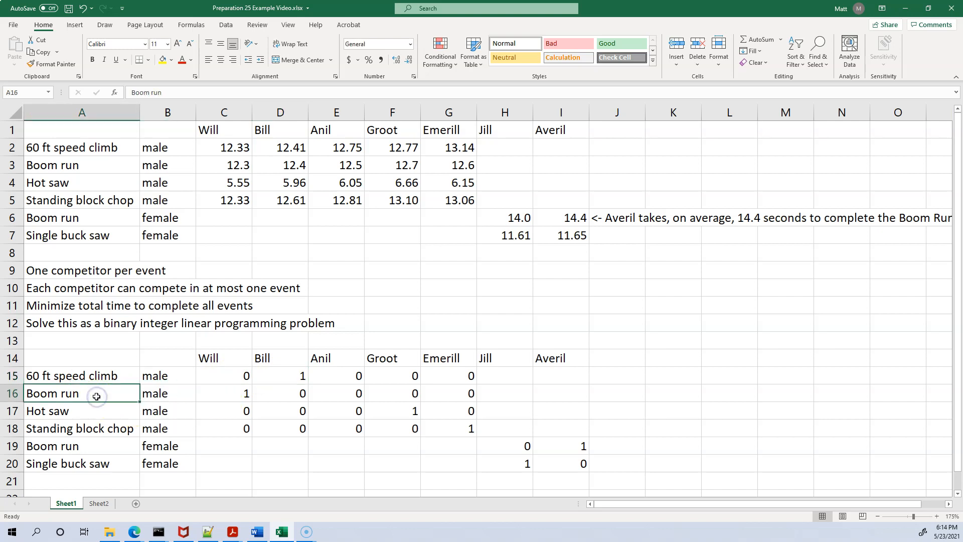
{"action": "left_click", "coordinate": [224, 397]}
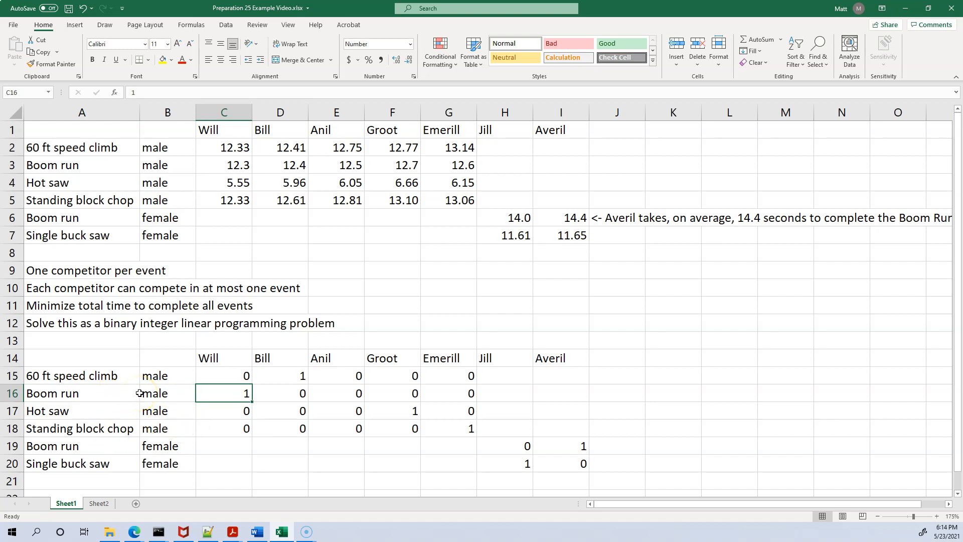
{"action": "left_click_drag", "start_coordinate": [118, 374], "coordinate": [118, 466]}
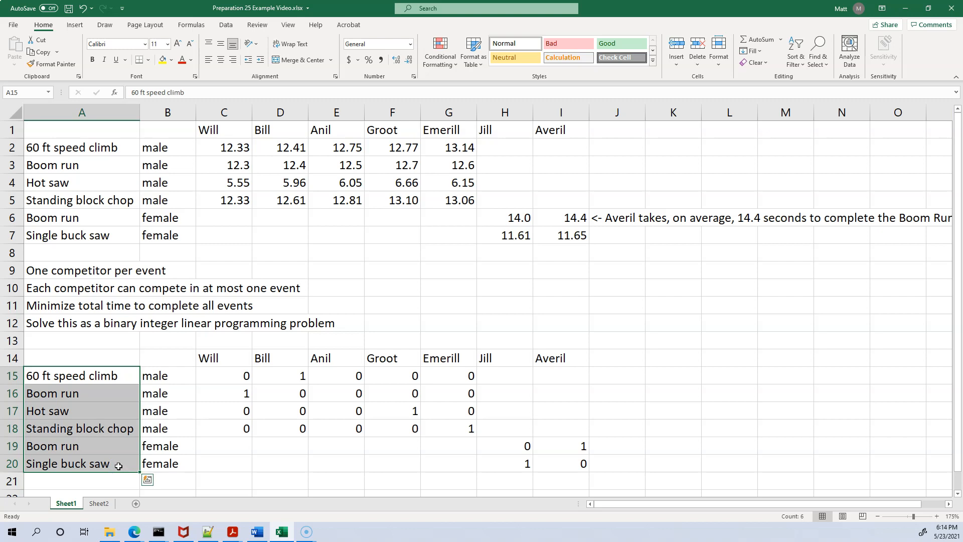
{"action": "left_click", "coordinate": [567, 431]}
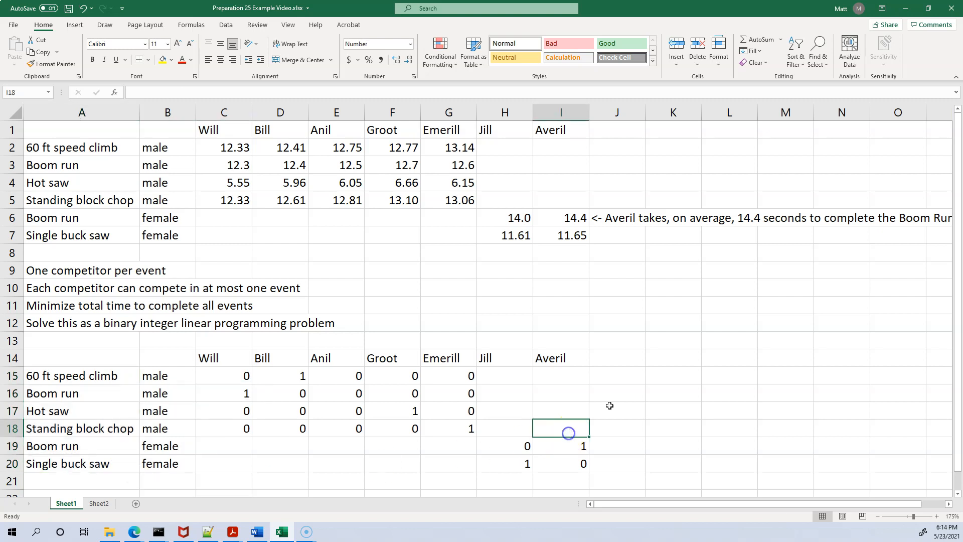
- Calculate the 60 ft speed climb's time in K15 with =SUMPRODUCT(C2:I2,C15:I15)
{"action": "left_click", "coordinate": [660, 384]}
{"action": "type", "text": "="}
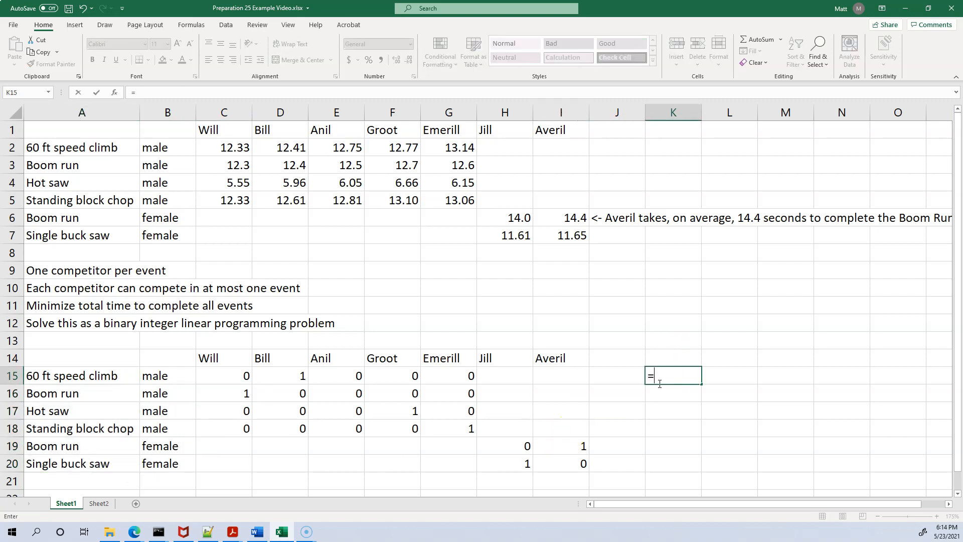
{"action": "type", "text": "sump"}
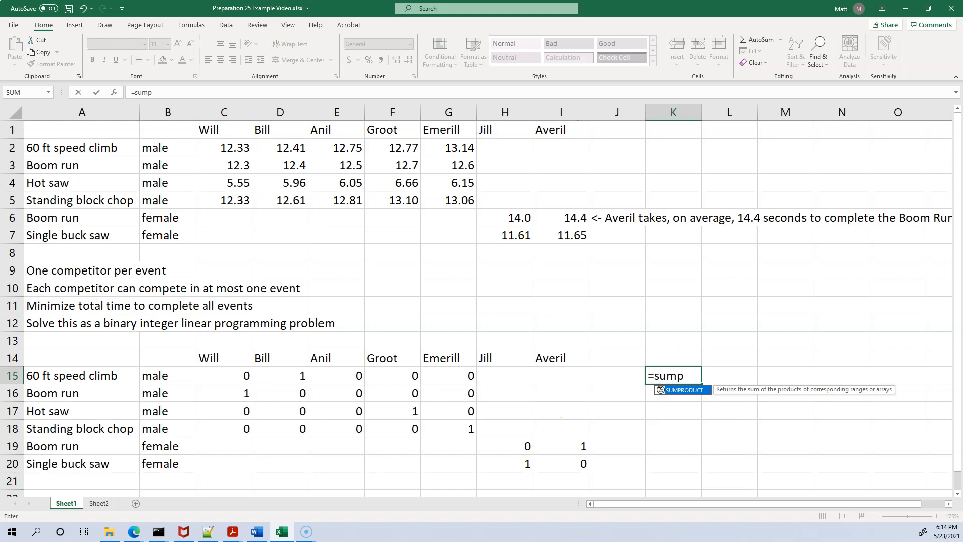
{"action": "type", "text": "roduct("}
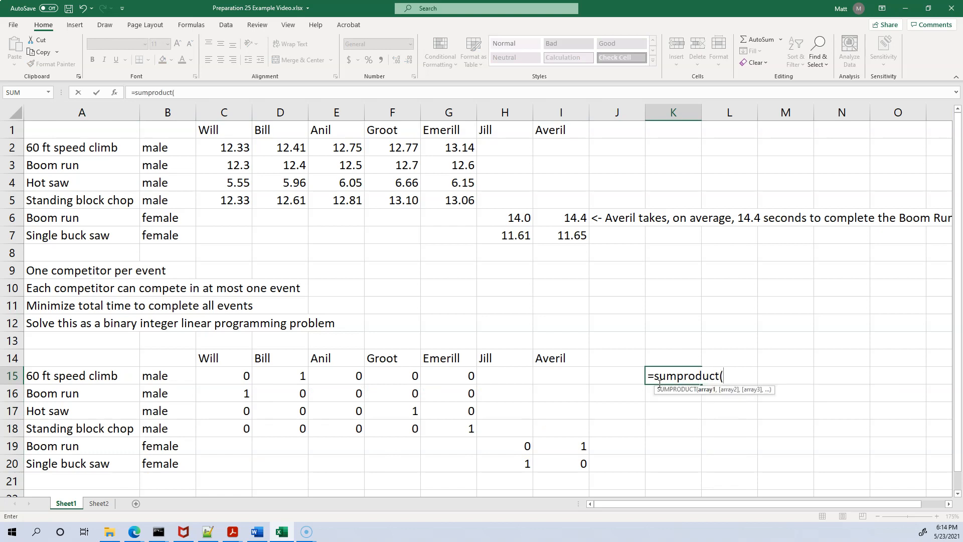
{"action": "left_click_drag", "start_coordinate": [233, 147], "coordinate": [564, 144]}
{"action": "type", "text": ","}
{"action": "left_click_drag", "start_coordinate": [247, 375], "coordinate": [548, 373]}
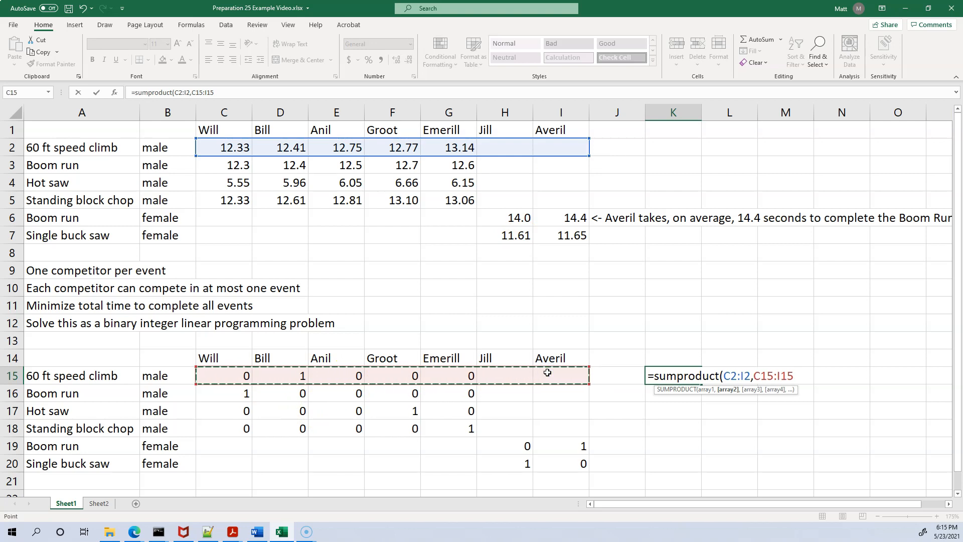
{"action": "type", "text": ")"}
{"action": "key", "text": "Return"}
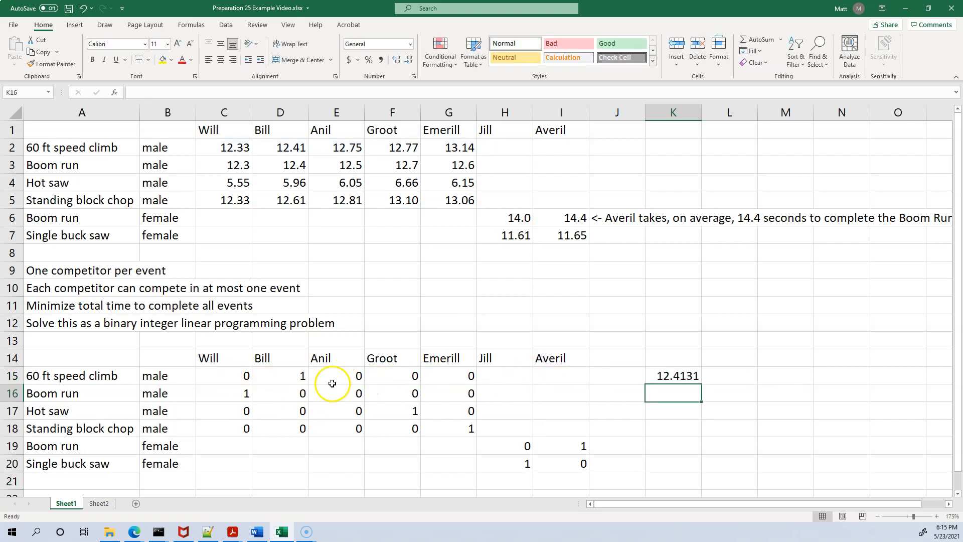
- Check the speed climb result against D2, and fill the K15 formula down through K20 for the remaining events
{"action": "left_click", "coordinate": [98, 373]}
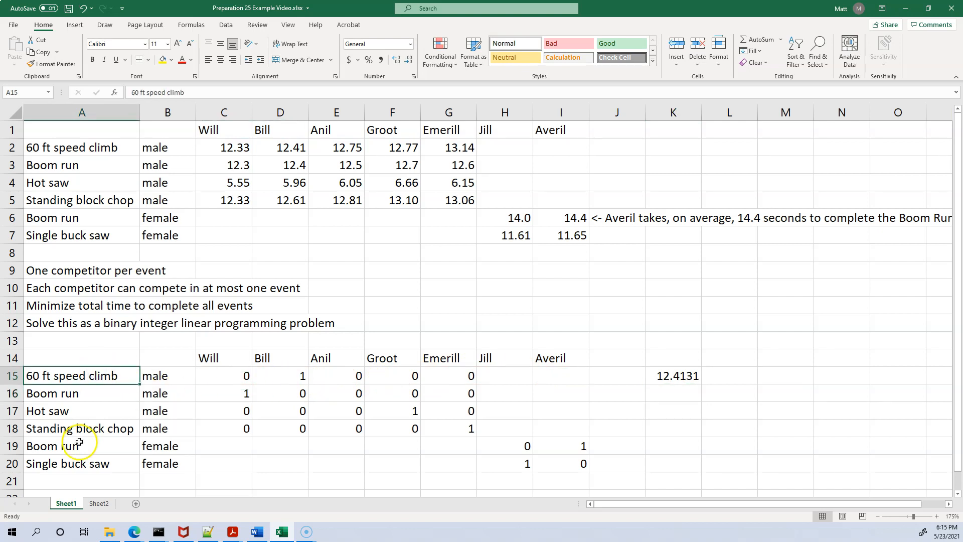
{"action": "left_click", "coordinate": [275, 377]}
{"action": "left_click", "coordinate": [289, 147]}
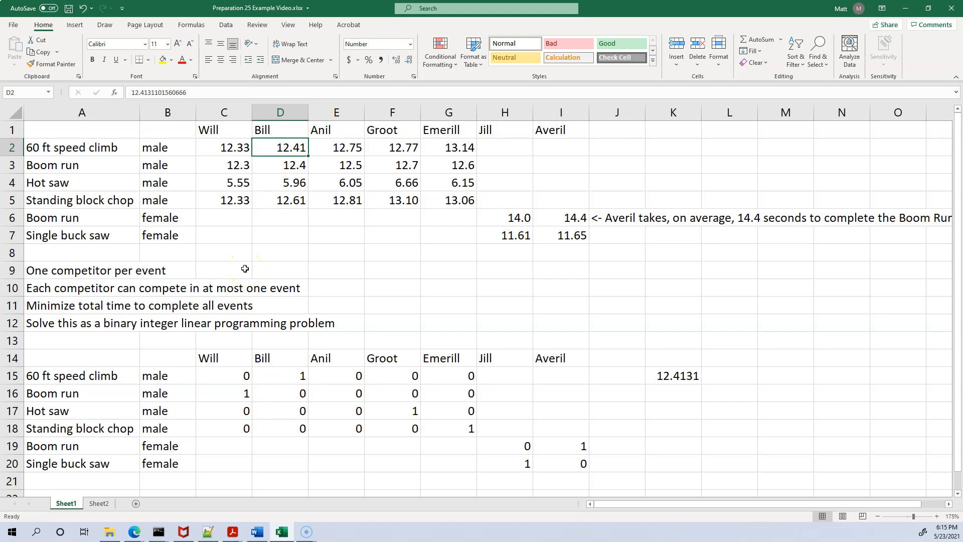
{"action": "left_click", "coordinate": [395, 60]}
{"action": "left_click", "coordinate": [408, 63]}
{"action": "left_click", "coordinate": [685, 378]}
{"action": "left_click_drag", "start_coordinate": [702, 382], "coordinate": [698, 469]}
{"action": "left_click", "coordinate": [690, 393]}
{"action": "left_click", "coordinate": [690, 411]}
{"action": "left_click", "coordinate": [683, 427]}
{"action": "left_click", "coordinate": [680, 441]}
{"action": "left_click", "coordinate": [680, 459]}
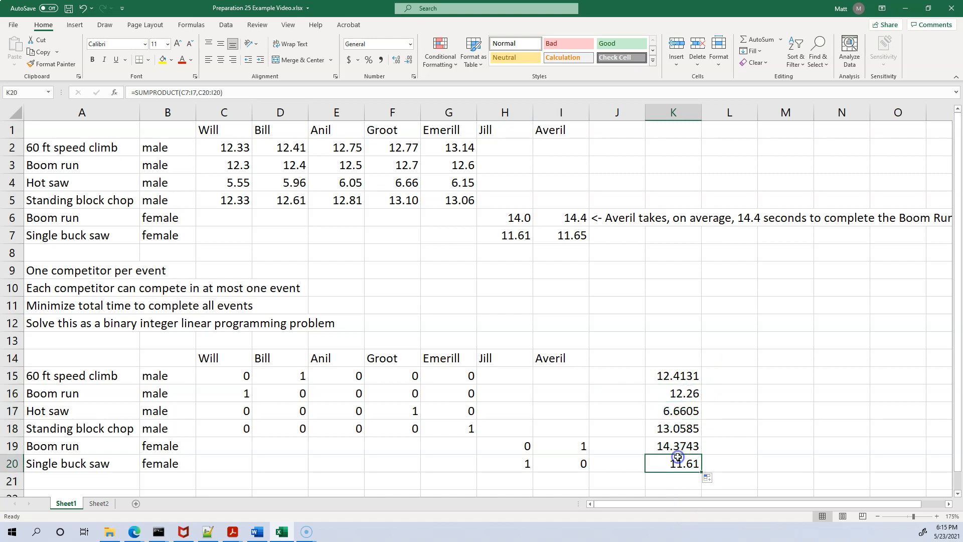
- Total the event times in K21 with =SUM(K15:K20)
{"action": "scroll", "coordinate": [662, 451], "scroll_direction": "down", "scroll_amount": 1}
{"action": "left_click", "coordinate": [641, 432]}
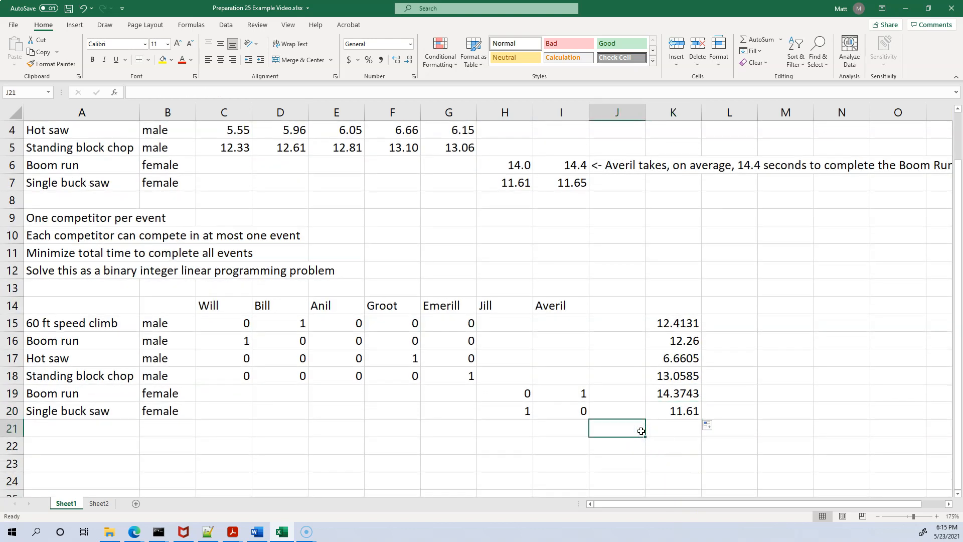
{"action": "key", "text": "Right"}
{"action": "type", "text": "=sum"}
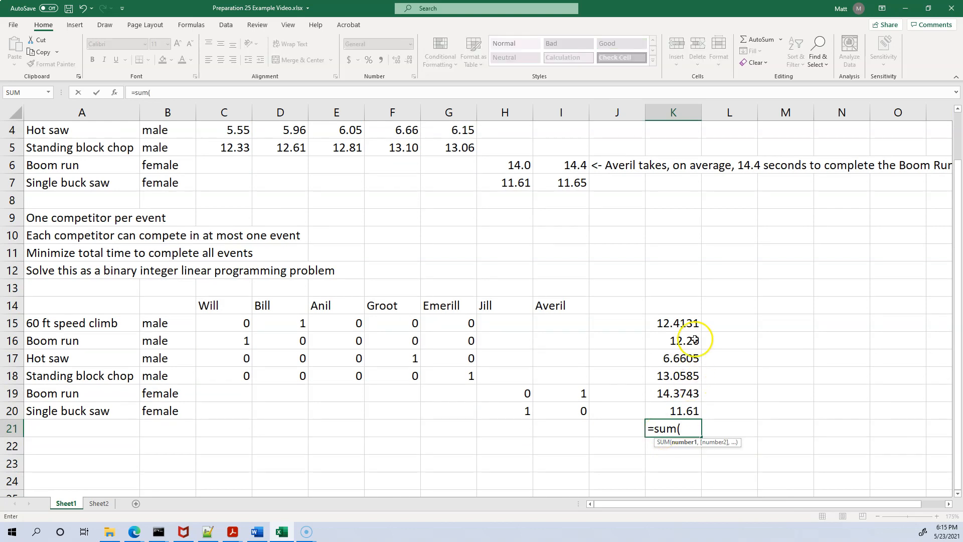
{"action": "left_click_drag", "start_coordinate": [690, 323], "coordinate": [692, 411]}
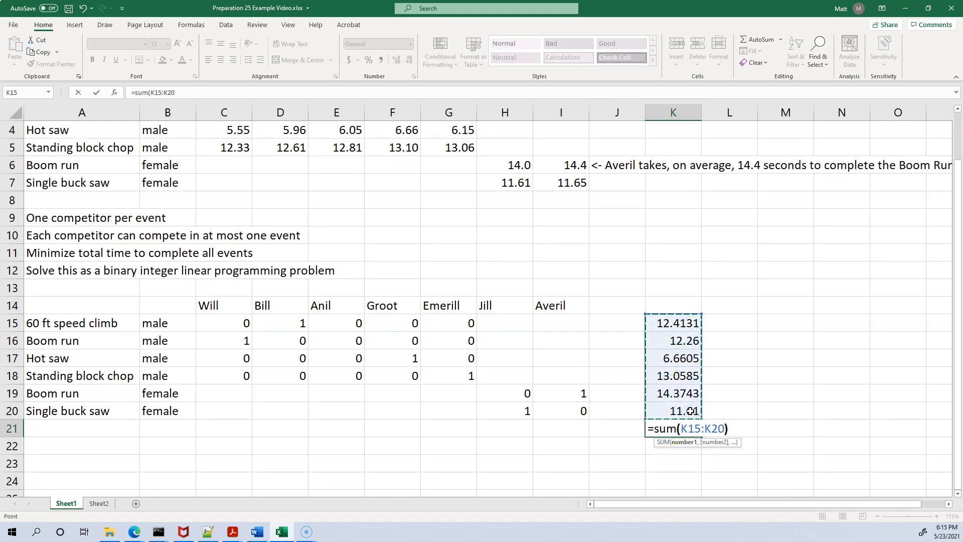
{"action": "key", "text": "Return"}
{"action": "scroll", "coordinate": [679, 471], "scroll_direction": "up", "scroll_amount": 1}
{"action": "left_click", "coordinate": [679, 476]}
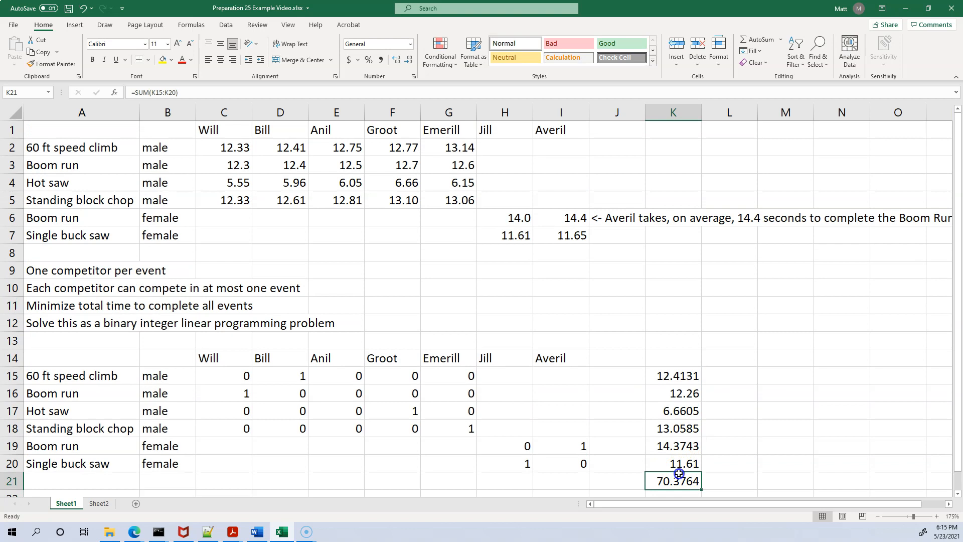
- Label the total time cell by entering "Objective:" in J21
{"action": "left_click", "coordinate": [618, 479]}
{"action": "type", "text": "Obje"}
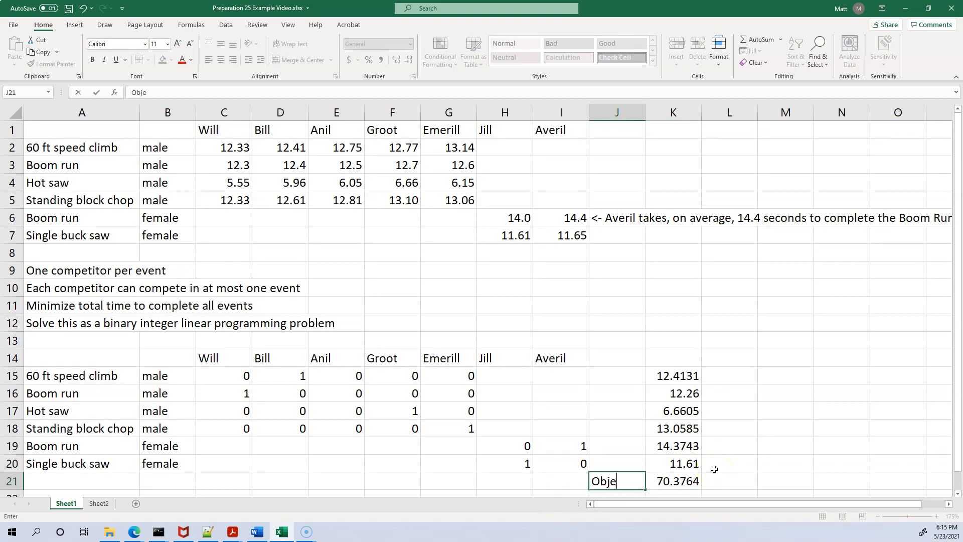
{"action": "type", "text": "ctive:"}
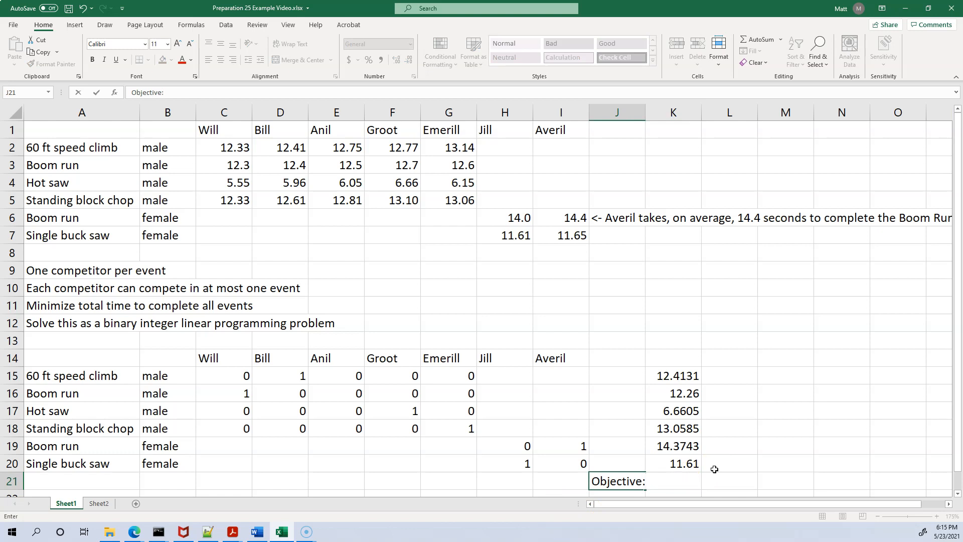
{"action": "left_click", "coordinate": [714, 469]}
- Clear the per-event time formulas from K15:K20
{"action": "left_click", "coordinate": [669, 483]}
{"action": "left_click_drag", "start_coordinate": [682, 374], "coordinate": [685, 463]}
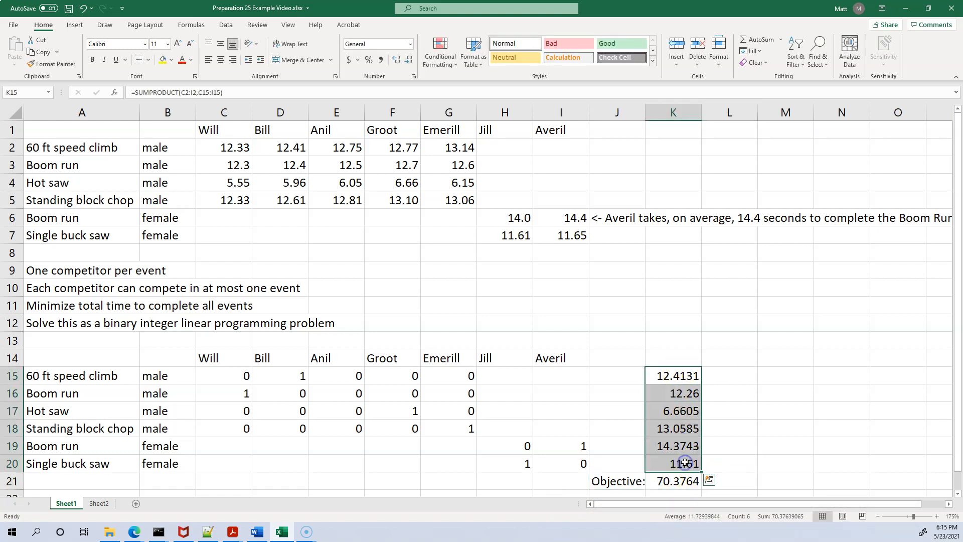
{"action": "key", "text": "Delete"}
- Set the objective formula in K21 to =SUMPRODUCT(C15:I20,C2:I7), multiplying the assignment grid by the completion times
{"action": "left_click", "coordinate": [680, 480]}
{"action": "key", "text": "End"}
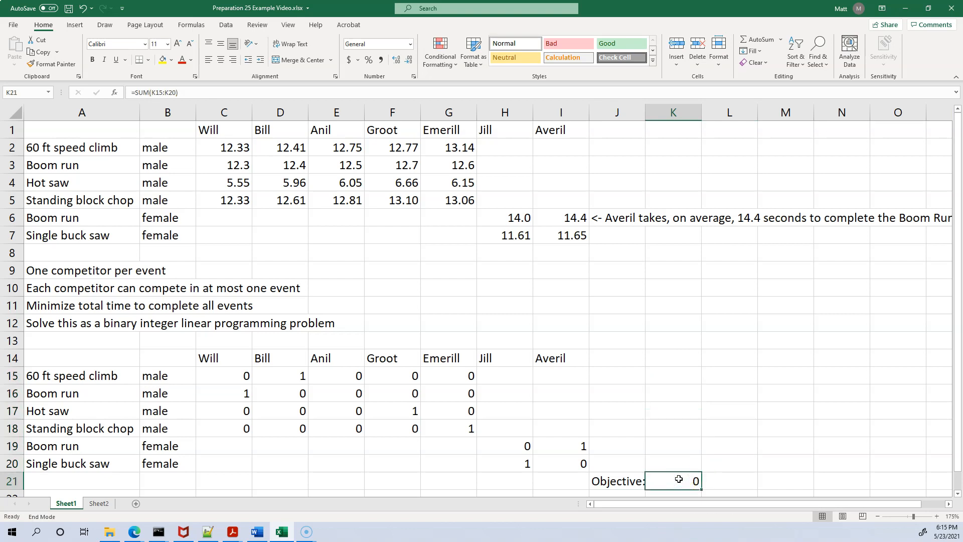
{"action": "type", "text": "=sumproduct"}
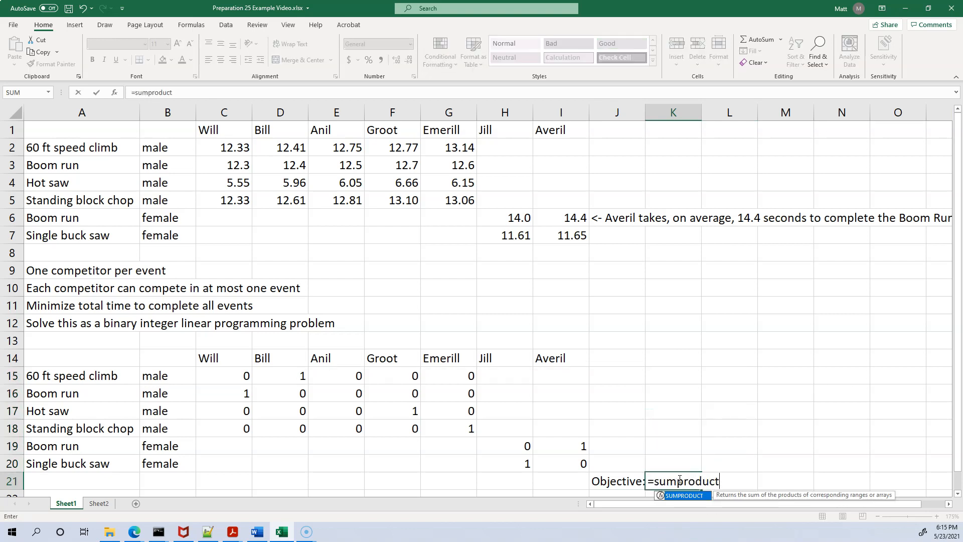
{"action": "type", "text": "("}
{"action": "left_click_drag", "start_coordinate": [241, 376], "coordinate": [549, 461]}
{"action": "type", "text": ","}
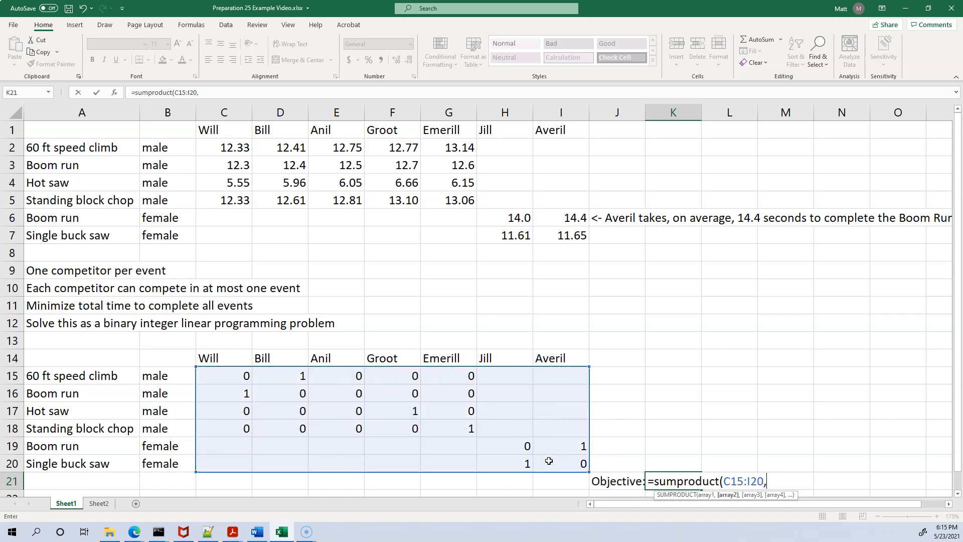
{"action": "left_click_drag", "start_coordinate": [236, 149], "coordinate": [563, 232]}
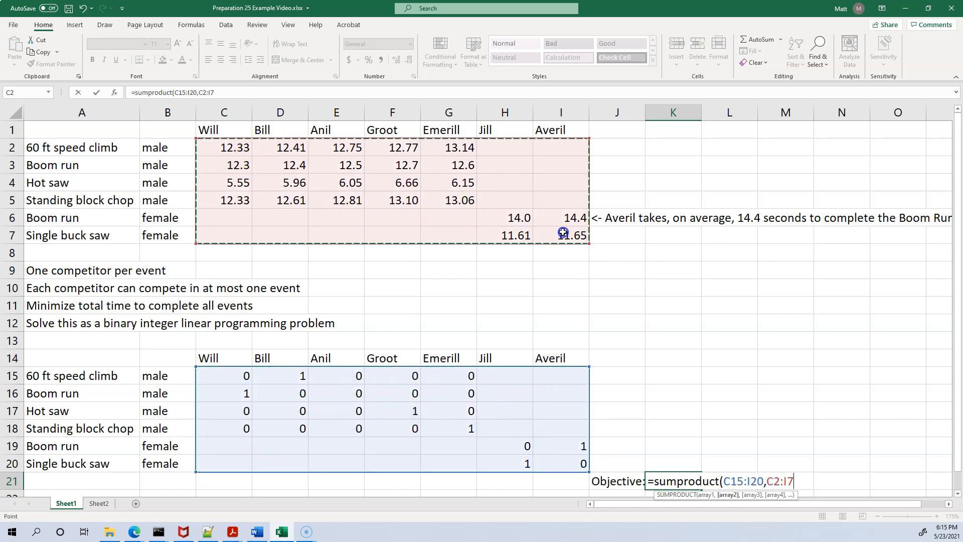
{"action": "type", "text": ")"}
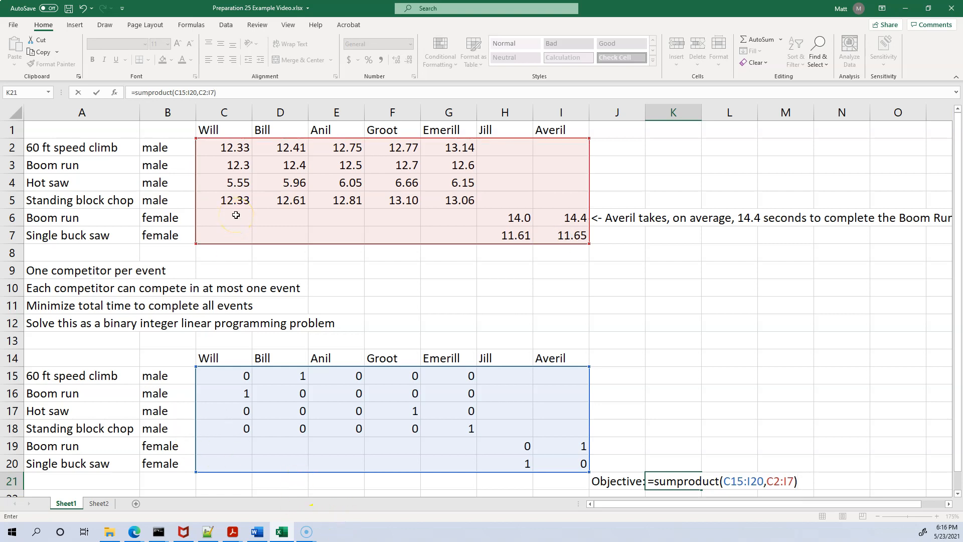
{"action": "key", "text": "Return"}
{"action": "scroll", "coordinate": [331, 263], "scroll_direction": "up", "scroll_amount": 1}
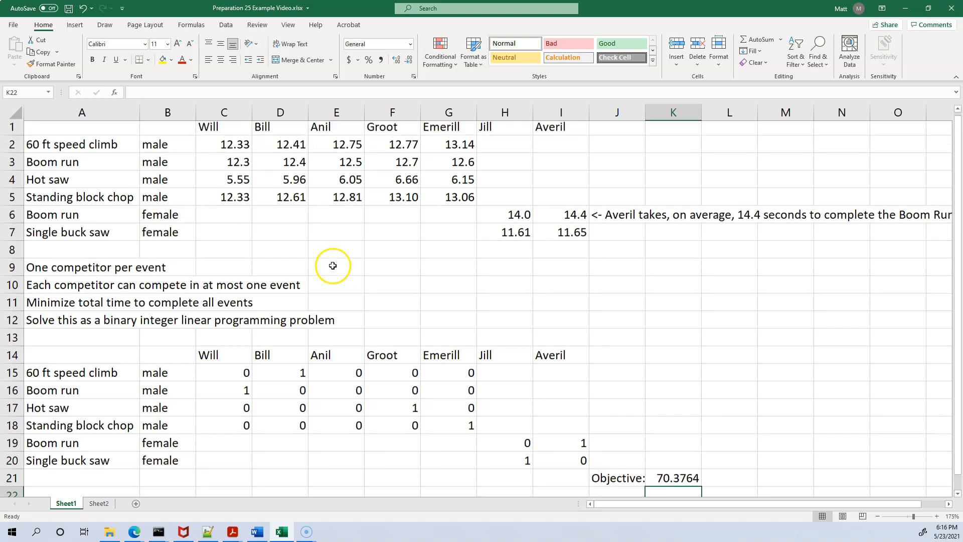
- Try extra assignments by entering 1 in C15, E16 and E17, comparing the assignment grid with the objective in K21
{"action": "left_click", "coordinate": [662, 480]}
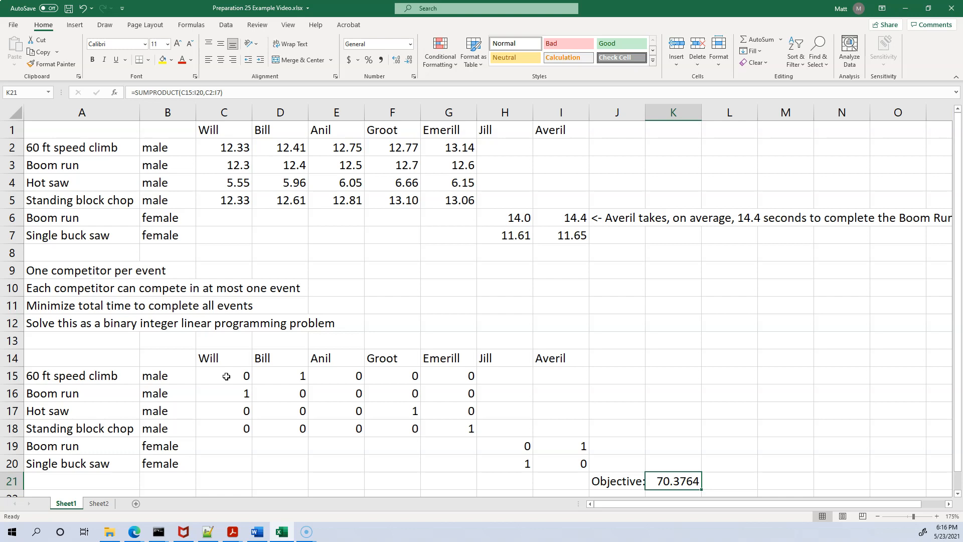
{"action": "left_click", "coordinate": [226, 377]}
{"action": "type", "text": "1"}
{"action": "key", "text": "Return"}
{"action": "key", "text": "Right"}
{"action": "key", "text": "Right"}
{"action": "type", "text": "1"}
{"action": "key", "text": "Return"}
{"action": "type", "text": "1"}
{"action": "key", "text": "Return"}
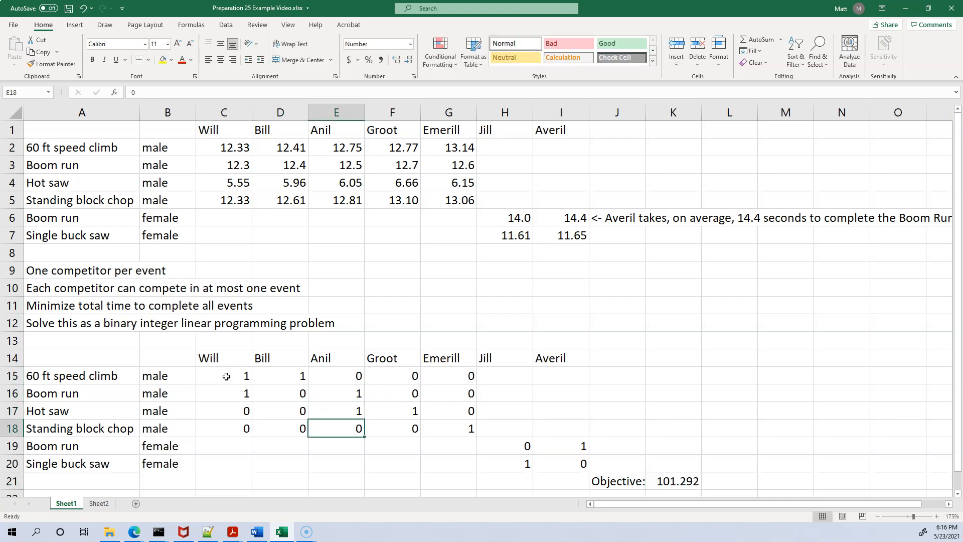
{"action": "left_click_drag", "start_coordinate": [226, 377], "coordinate": [558, 458]}
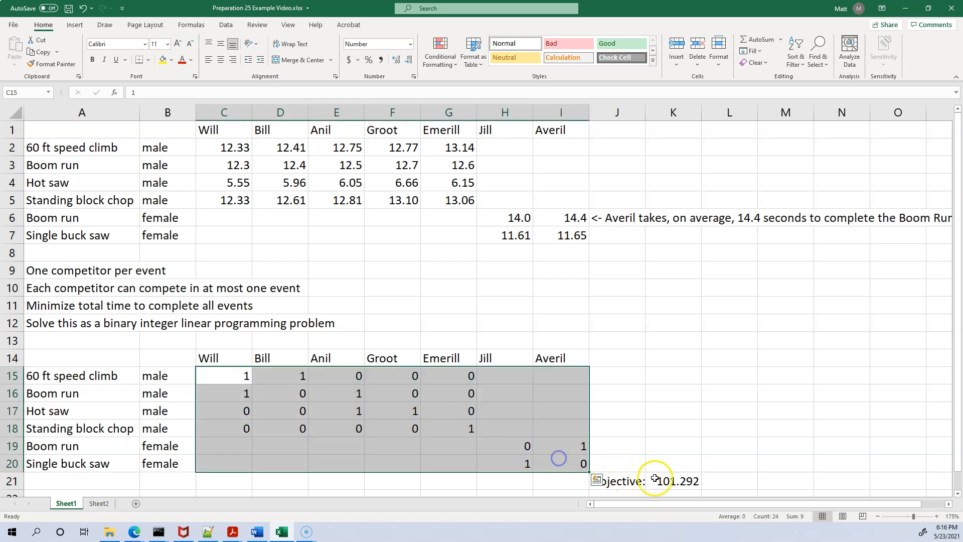
{"action": "left_click", "coordinate": [655, 478]}
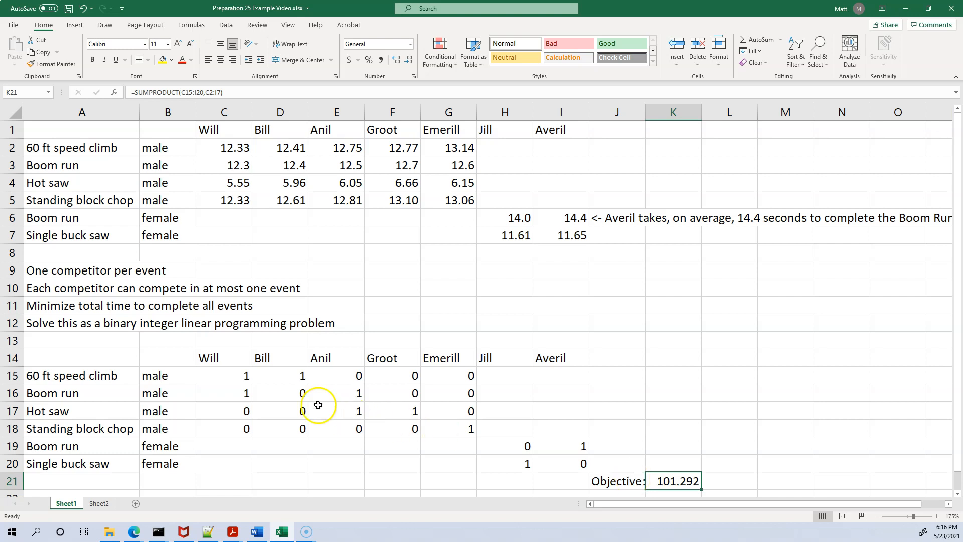
{"action": "left_click_drag", "start_coordinate": [225, 381], "coordinate": [430, 427]}
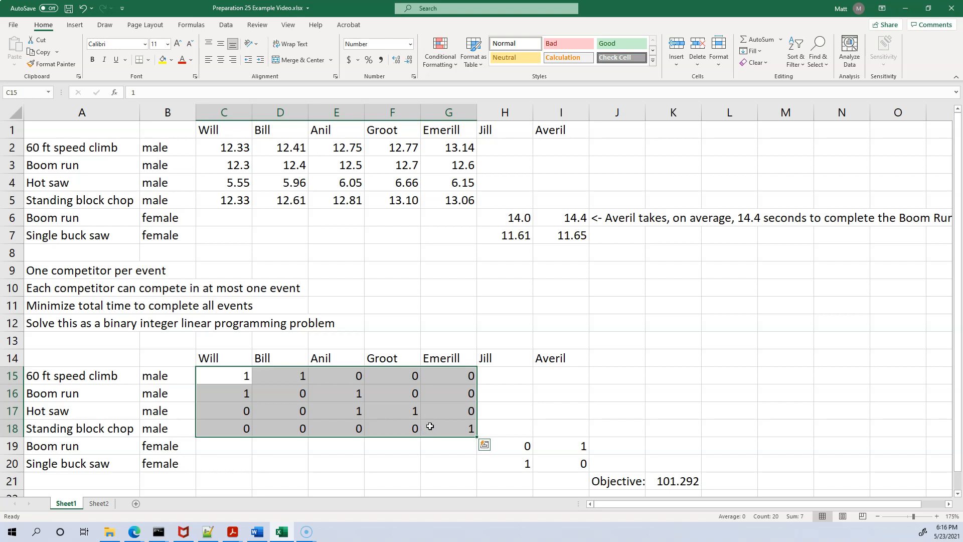
{"action": "left_click", "coordinate": [261, 379]}
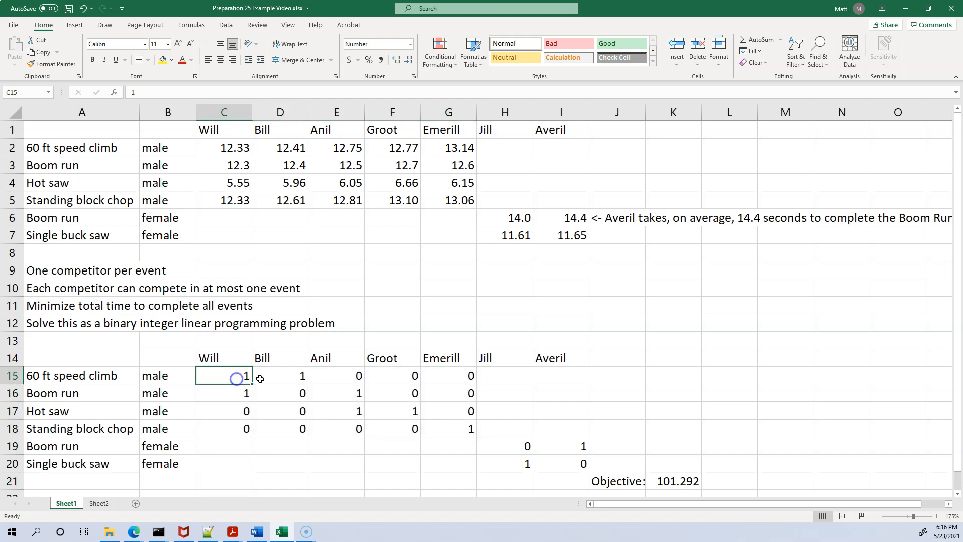
{"action": "left_click", "coordinate": [77, 378]}
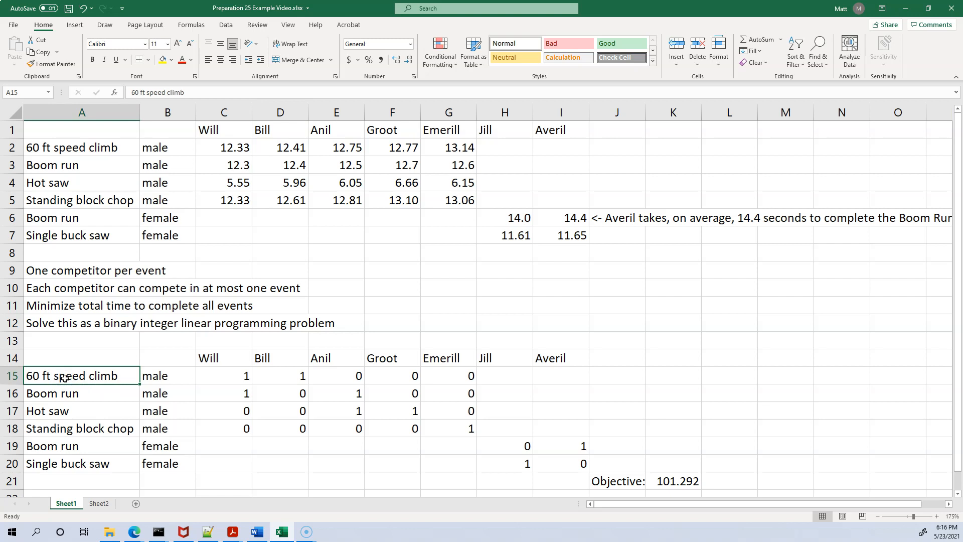
{"action": "left_click", "coordinate": [680, 484]}
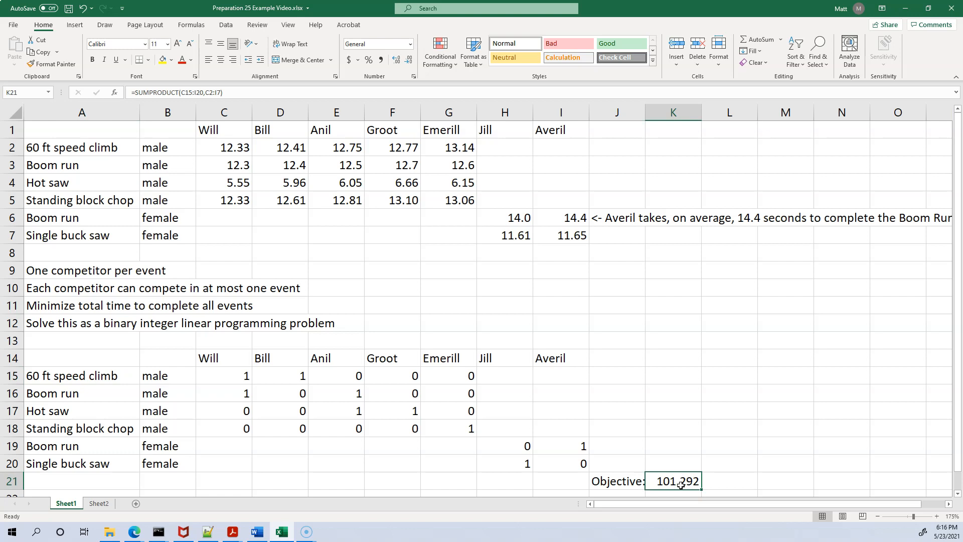
- Reset the extra assignments in C15, E17 and E16 to 0
{"action": "left_click", "coordinate": [242, 383]}
{"action": "type", "text": "0"}
{"action": "key", "text": "Return"}
{"action": "key", "text": "Right"}
{"action": "key", "text": "Right"}
{"action": "key", "text": "Down"}
{"action": "key", "text": "Down"}
{"action": "key", "text": "Up"}
{"action": "type", "text": "0"}
{"action": "key", "text": "Return"}
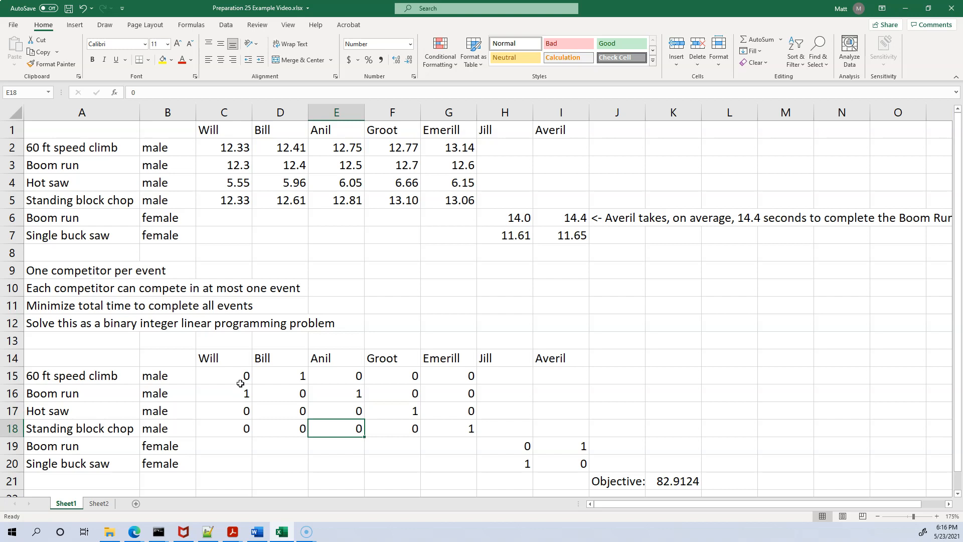
{"action": "left_click", "coordinate": [322, 393]}
{"action": "type", "text": "0"}
{"action": "left_click", "coordinate": [76, 272]}
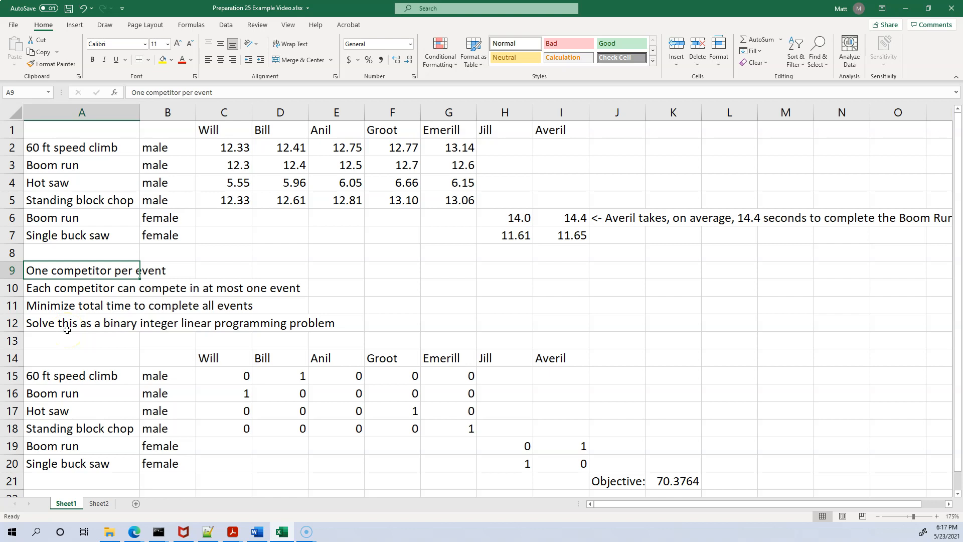
- Examine the 60 ft speed climb row C15:G15 against the "One competitor per event" requirement in A9
{"action": "left_click_drag", "start_coordinate": [229, 373], "coordinate": [463, 374]}
{"action": "left_click", "coordinate": [44, 269]}
{"action": "left_click", "coordinate": [230, 377]}
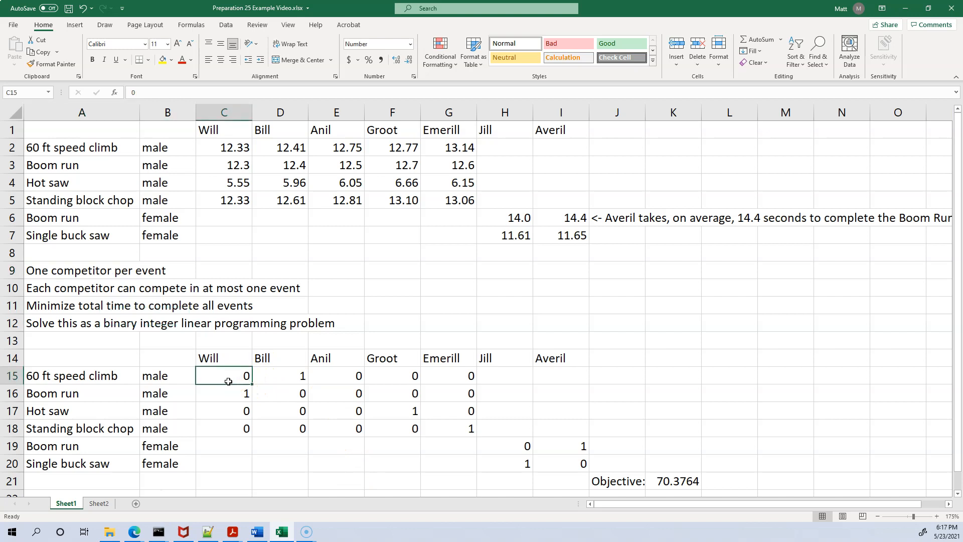
{"action": "left_click", "coordinate": [281, 375]}
{"action": "left_click", "coordinate": [354, 377]}
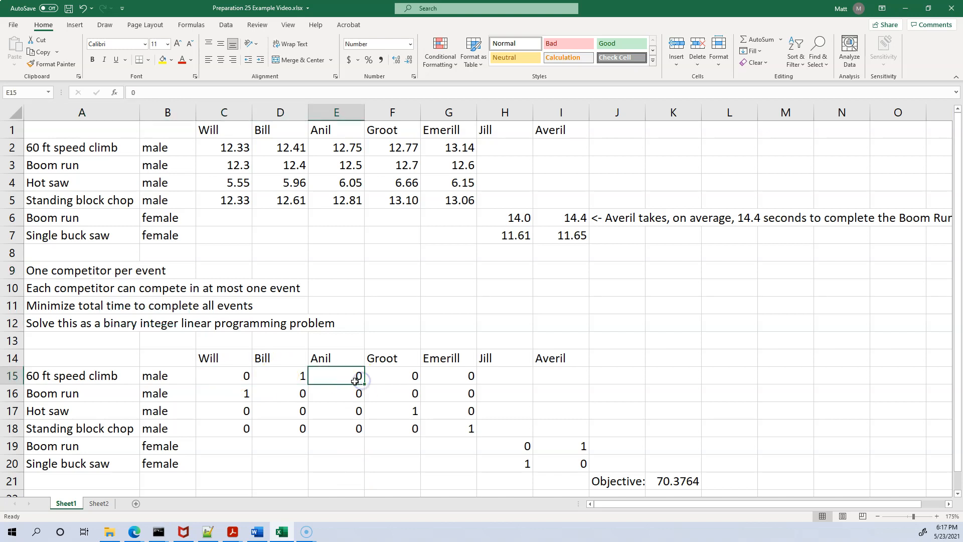
{"action": "left_click", "coordinate": [395, 377]}
{"action": "left_click", "coordinate": [466, 375]}
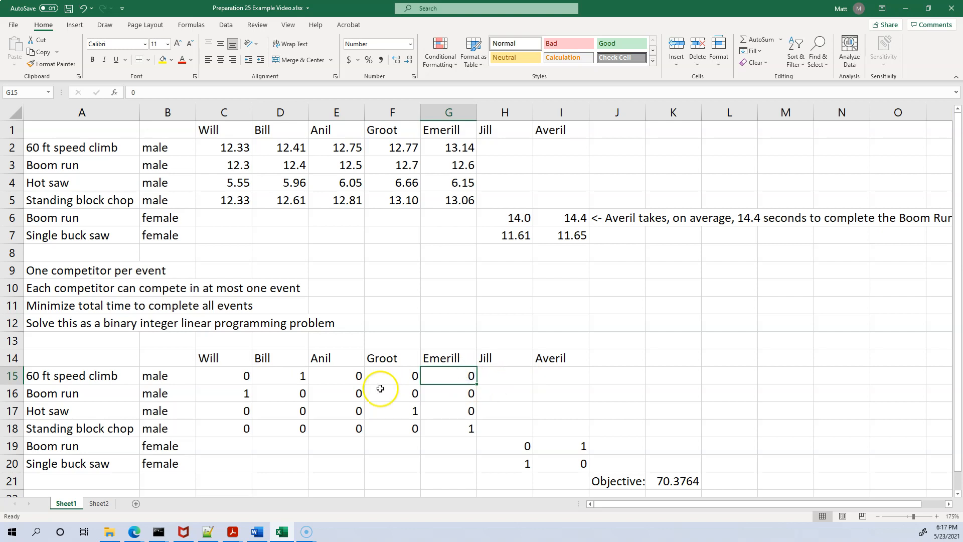
{"action": "left_click", "coordinate": [93, 270]}
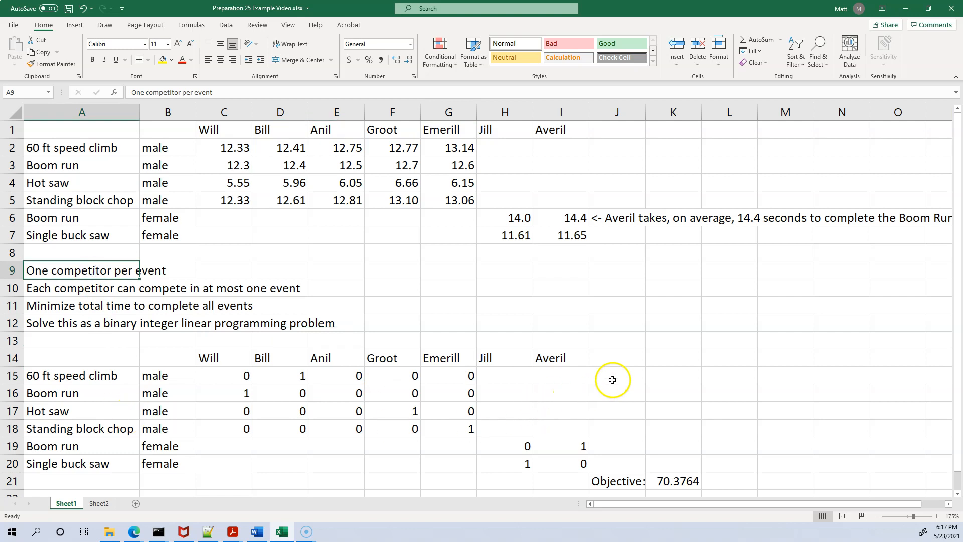
- Total each event's assignments by entering =SUM(C15:I15) in J15 and filling the formula down to J20
{"action": "left_click", "coordinate": [614, 377]}
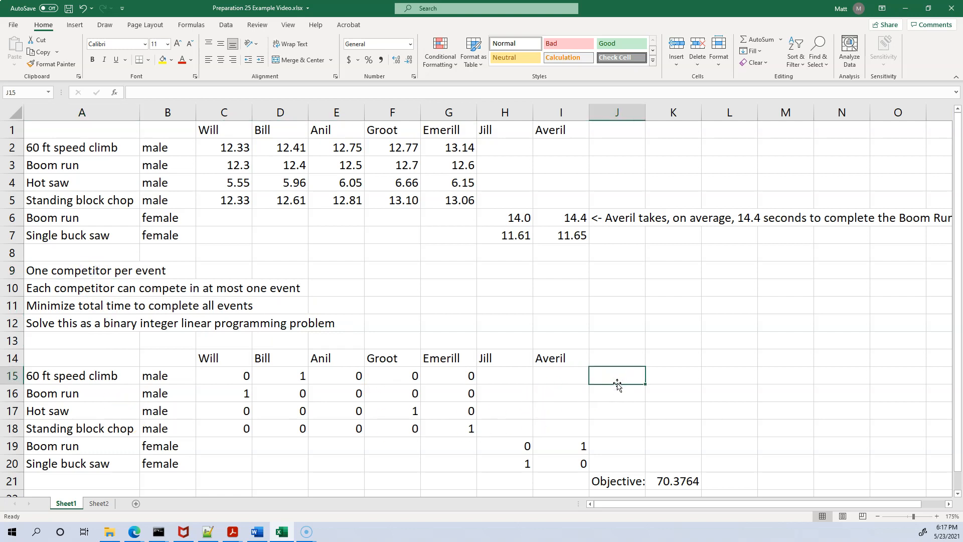
{"action": "type", "text": "=sum("}
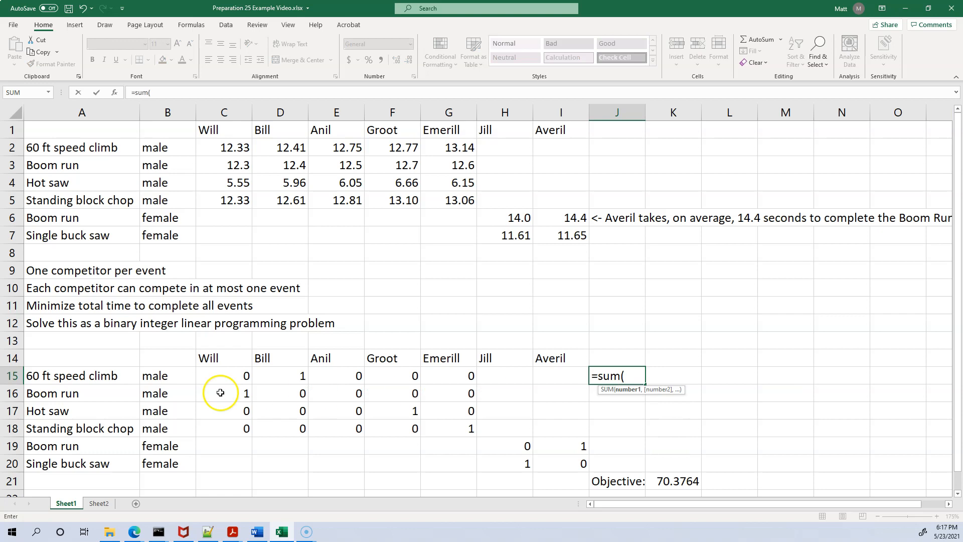
{"action": "left_click_drag", "start_coordinate": [222, 376], "coordinate": [541, 377]}
{"action": "key", "text": "Return"}
{"action": "left_click", "coordinate": [643, 379]}
{"action": "left_click_drag", "start_coordinate": [644, 384], "coordinate": [642, 468]}
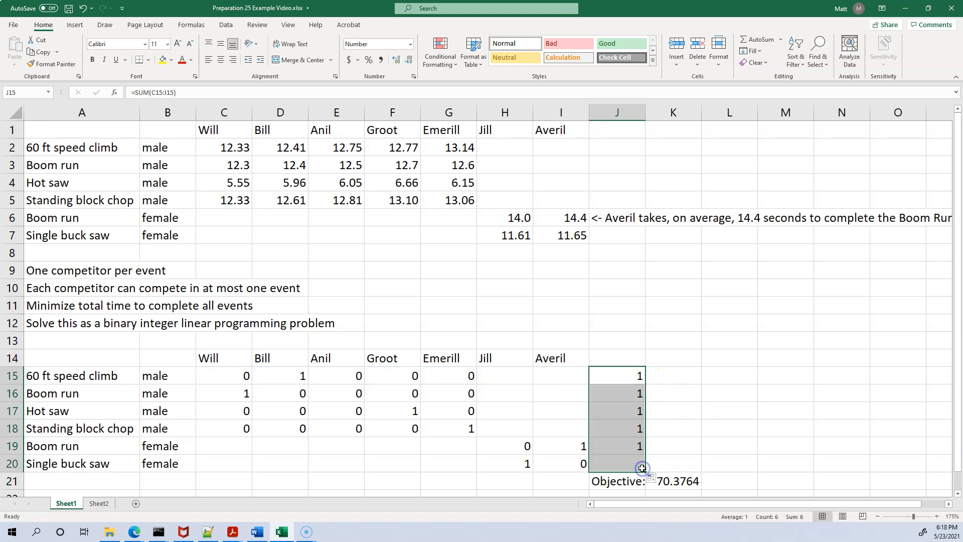
{"action": "left_click_drag", "start_coordinate": [642, 377], "coordinate": [631, 456]}
- Label the event totals by entering "Exactly one person per event" in J14
{"action": "left_click", "coordinate": [617, 359]}
{"action": "type", "text": "One person per event"}
{"action": "key", "text": "Return"}
{"action": "left_click", "coordinate": [617, 361]}
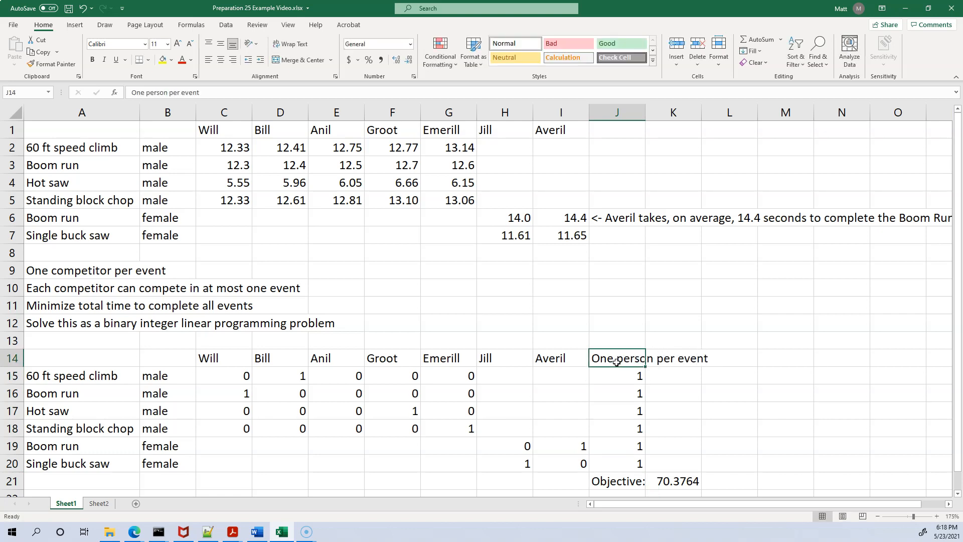
{"action": "double_click", "coordinate": [617, 361]}
{"action": "left_click", "coordinate": [592, 358]}
{"action": "type", "text": "Exactly"}
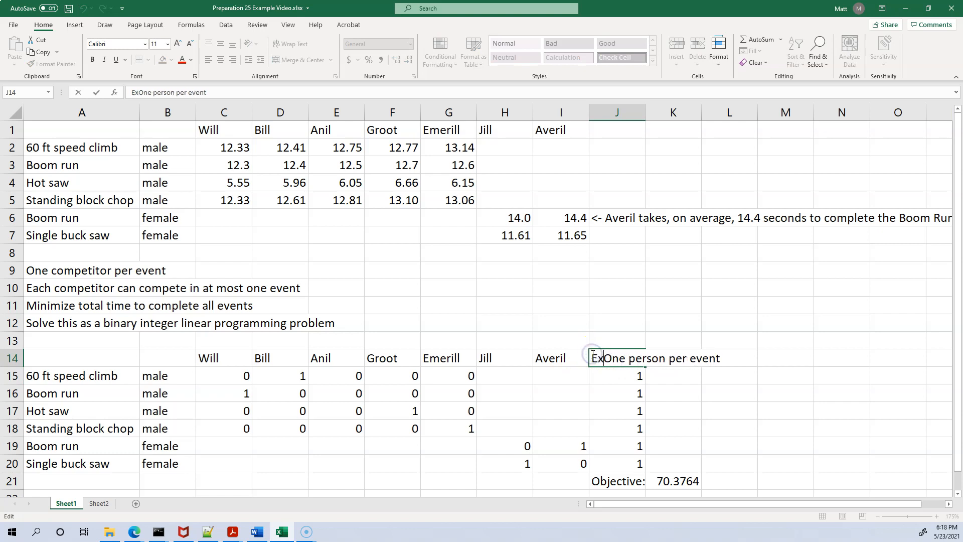
{"action": "key", "text": "Delete"}
{"action": "type", "text": "o"}
{"action": "key", "text": "Return"}
- Total each competitor's assignments by entering =SUM(C15:C20) in C21 and filling the formula across to I21
{"action": "left_click", "coordinate": [63, 283]}
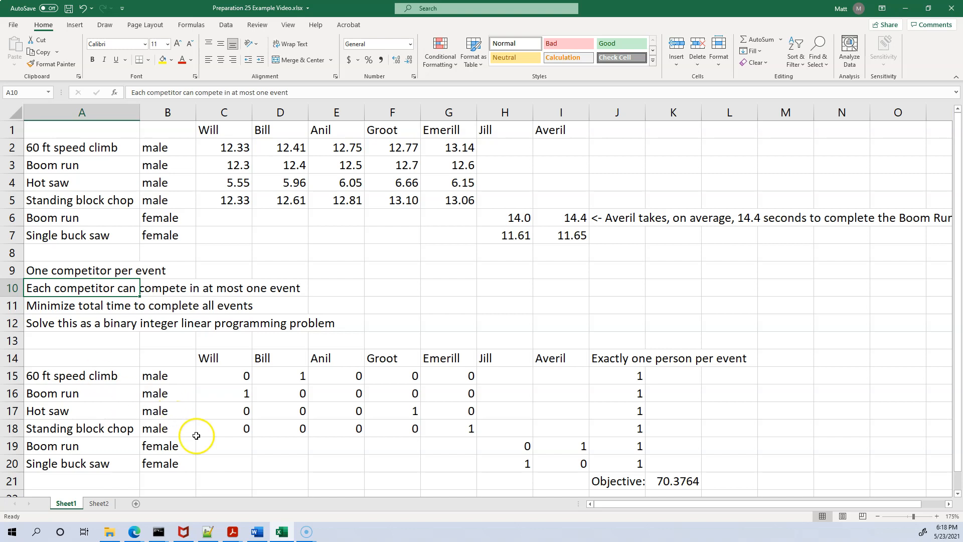
{"action": "left_click", "coordinate": [218, 473]}
{"action": "type", "text": "=sum("}
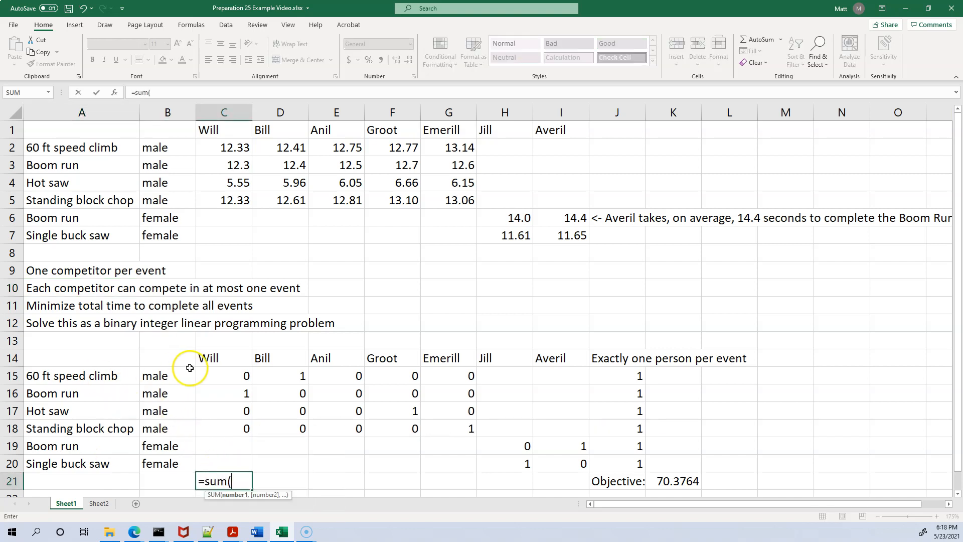
{"action": "left_click_drag", "start_coordinate": [217, 377], "coordinate": [214, 455]}
{"action": "type", "text": ")"}
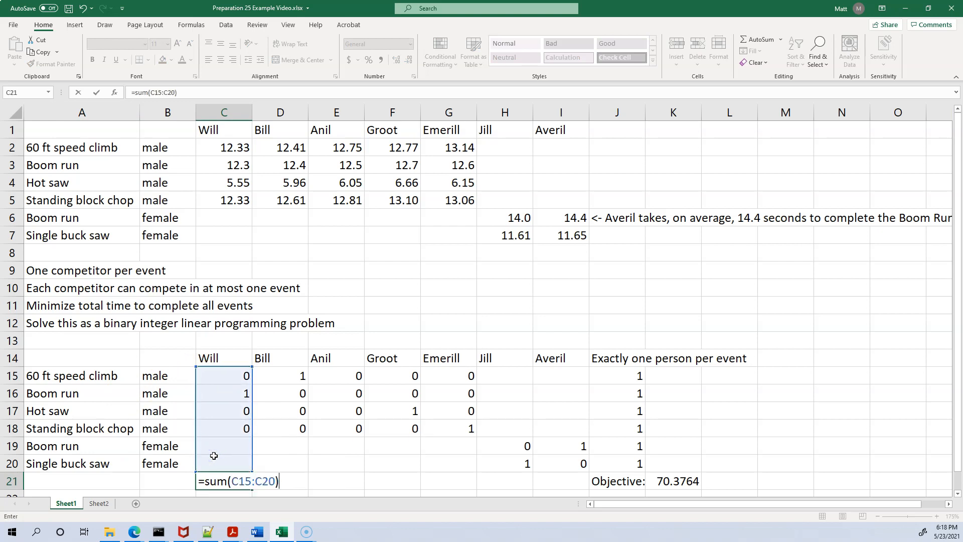
{"action": "key", "text": "Return"}
{"action": "left_click", "coordinate": [229, 462]}
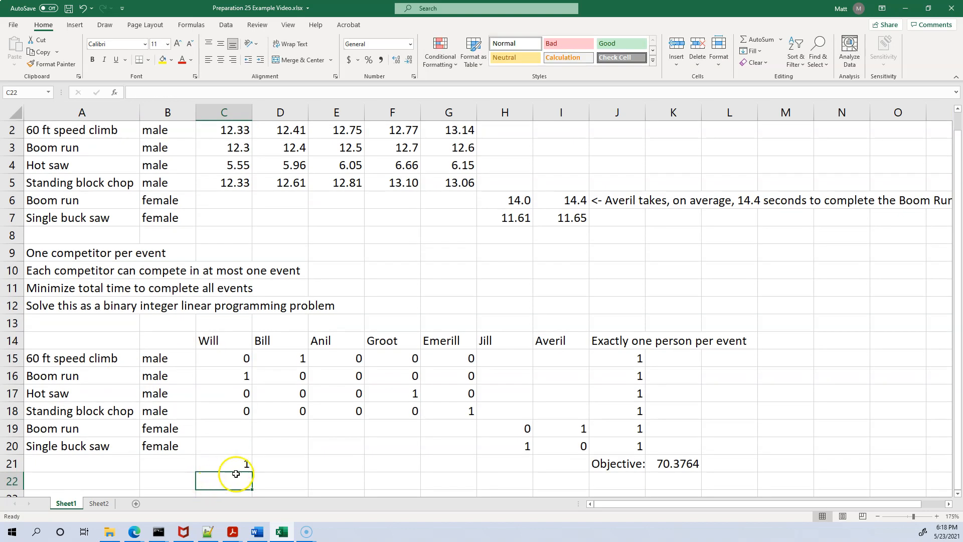
{"action": "left_click_drag", "start_coordinate": [251, 471], "coordinate": [562, 462]}
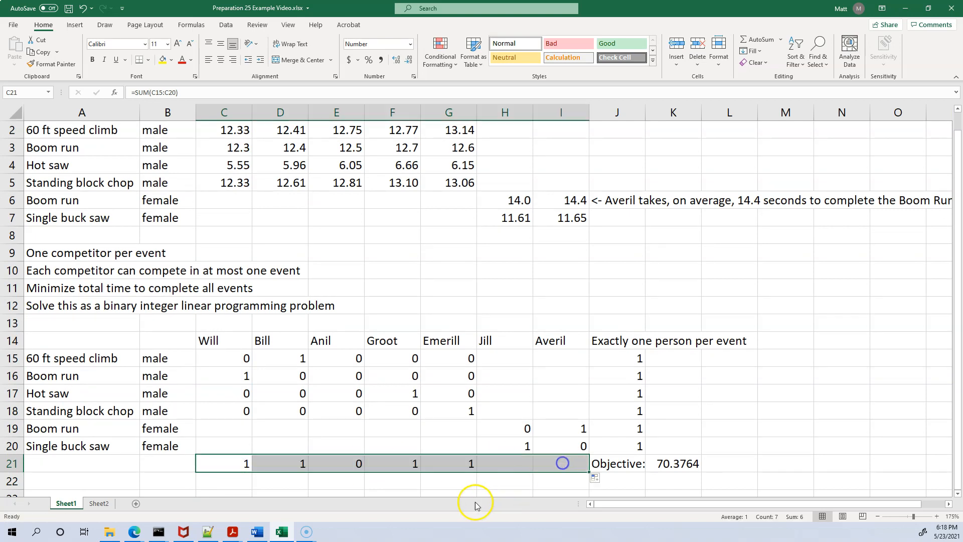
{"action": "left_click", "coordinate": [292, 484]}
{"action": "left_click", "coordinate": [348, 469]}
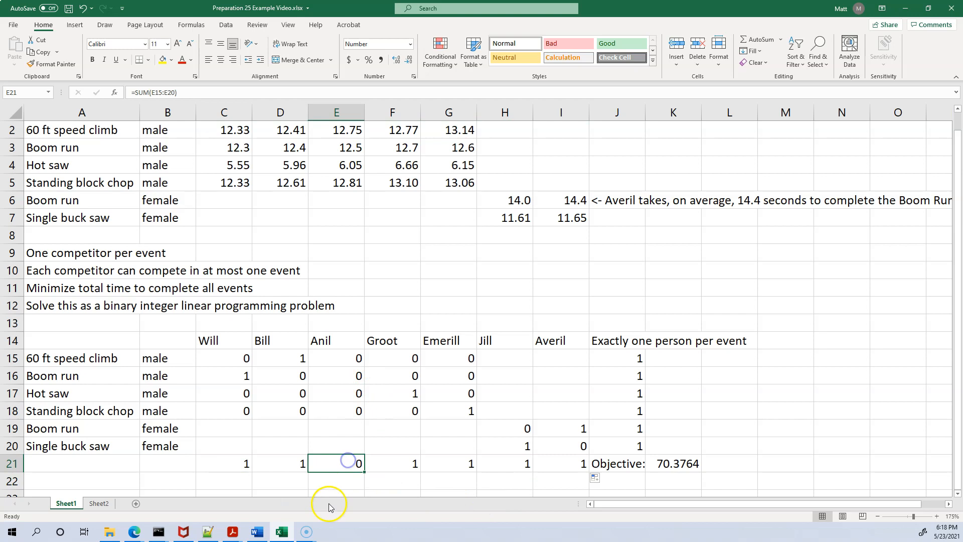
- Try setting D17 to 1 and F17 to 0 in the Hot saw row, check the competitor totals, and undo both changes
{"action": "left_click", "coordinate": [284, 391]}
{"action": "type", "text": "1"}
{"action": "key", "text": "Return"}
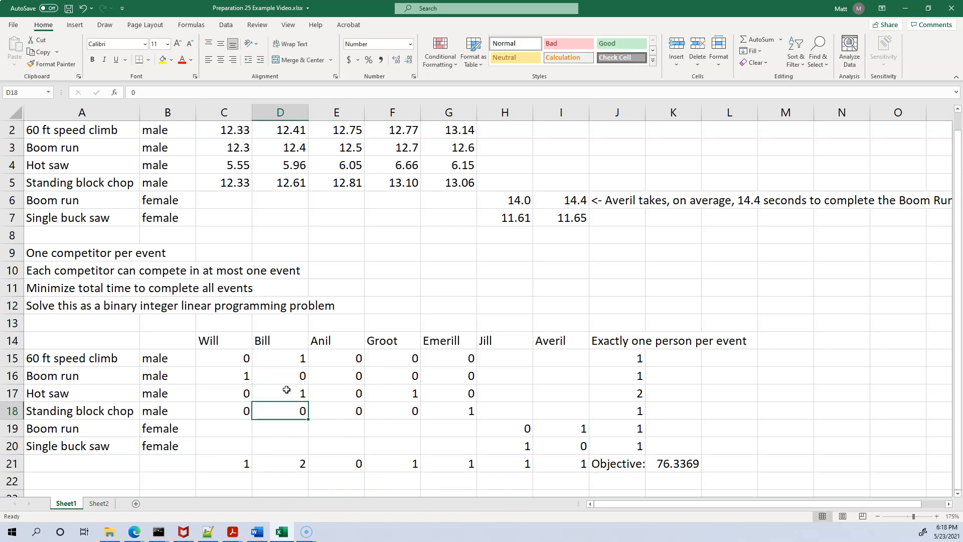
{"action": "left_click", "coordinate": [289, 465]}
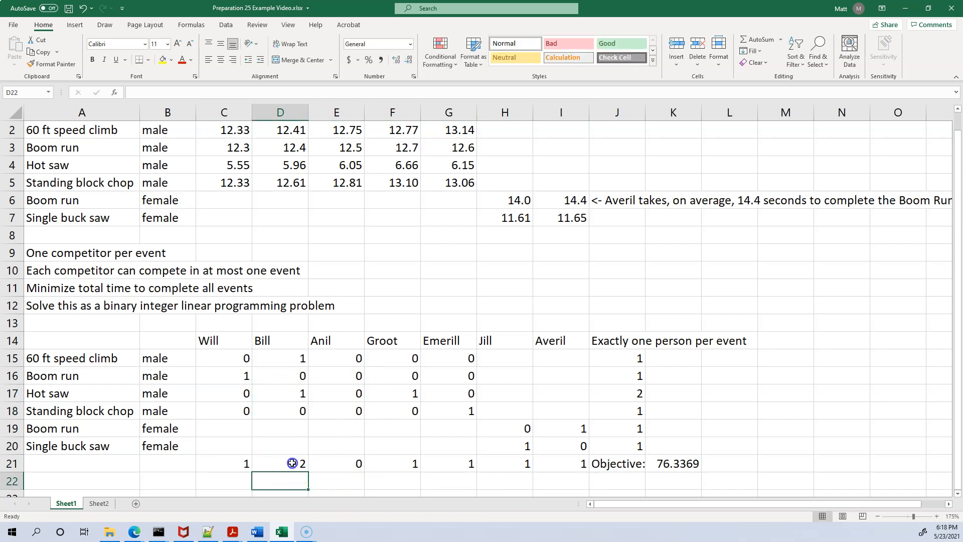
{"action": "left_click", "coordinate": [418, 400]}
{"action": "type", "text": "0"}
{"action": "key", "text": "Return"}
{"action": "key", "text": "Return"}
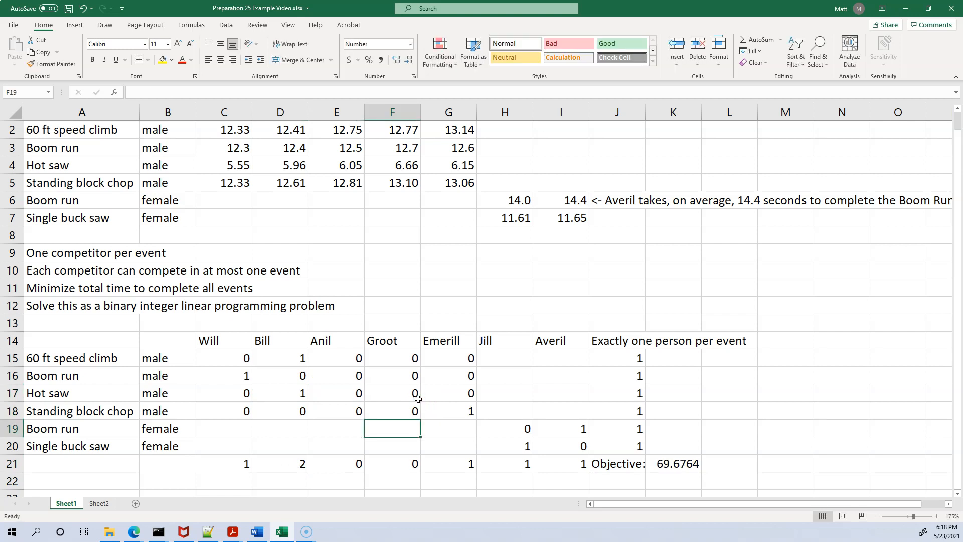
{"action": "left_click", "coordinate": [244, 469]}
{"action": "left_click_drag", "start_coordinate": [244, 468], "coordinate": [547, 462]}
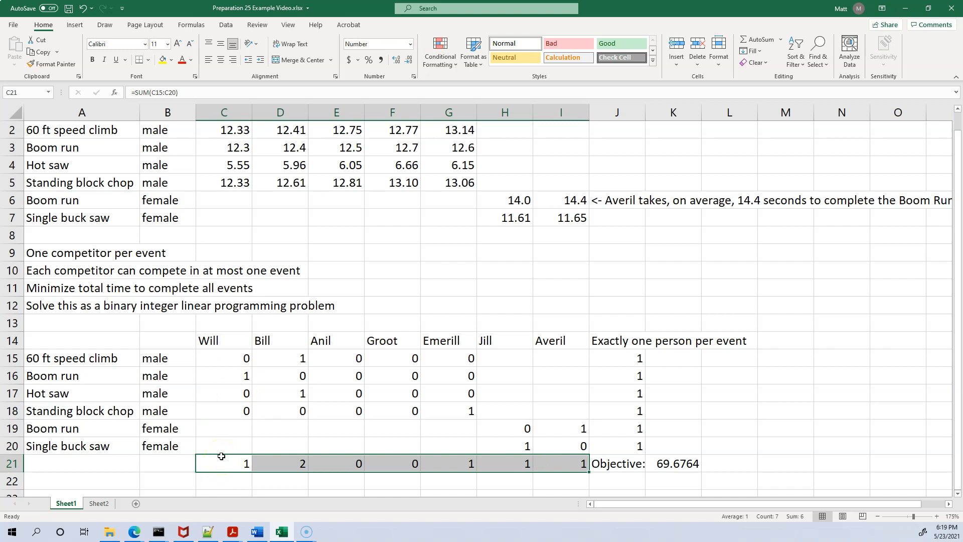
{"action": "left_click", "coordinate": [279, 460]}
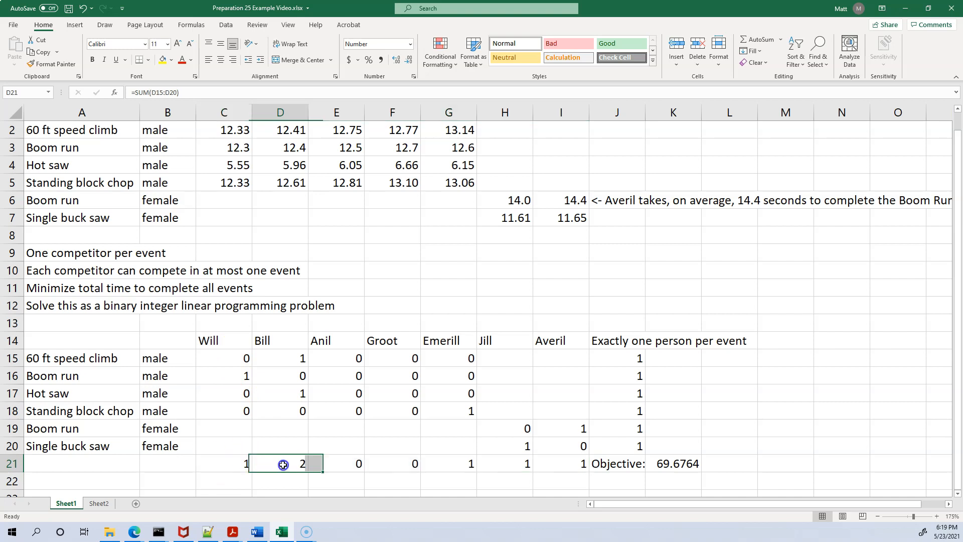
{"action": "key", "text": "ctrl+z"}
{"action": "key", "text": "ctrl+z"}
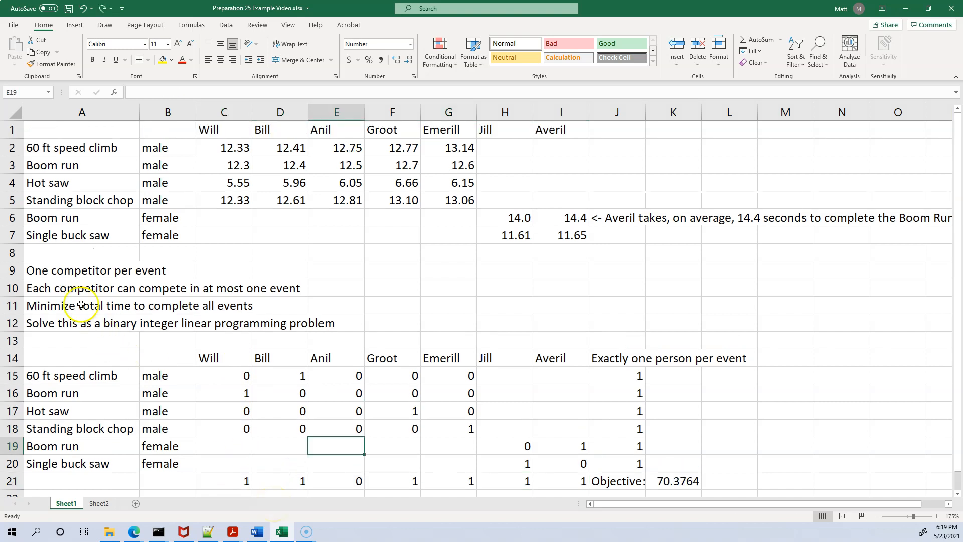
- Review the minimize-time requirement in A11, the constraint totals in J15:J20 and C21:I21, and the objective cell K21
{"action": "left_click", "coordinate": [83, 304]}
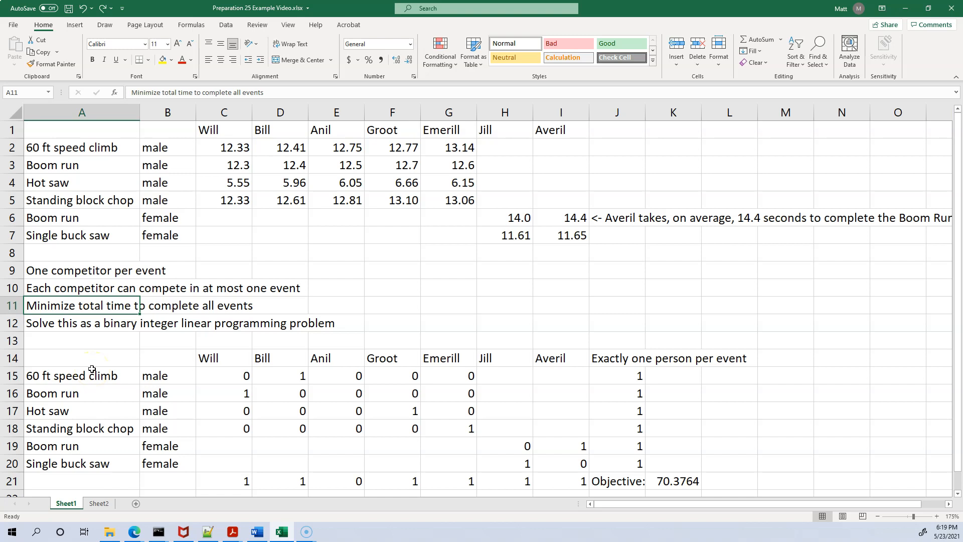
{"action": "left_click_drag", "start_coordinate": [639, 376], "coordinate": [636, 458]}
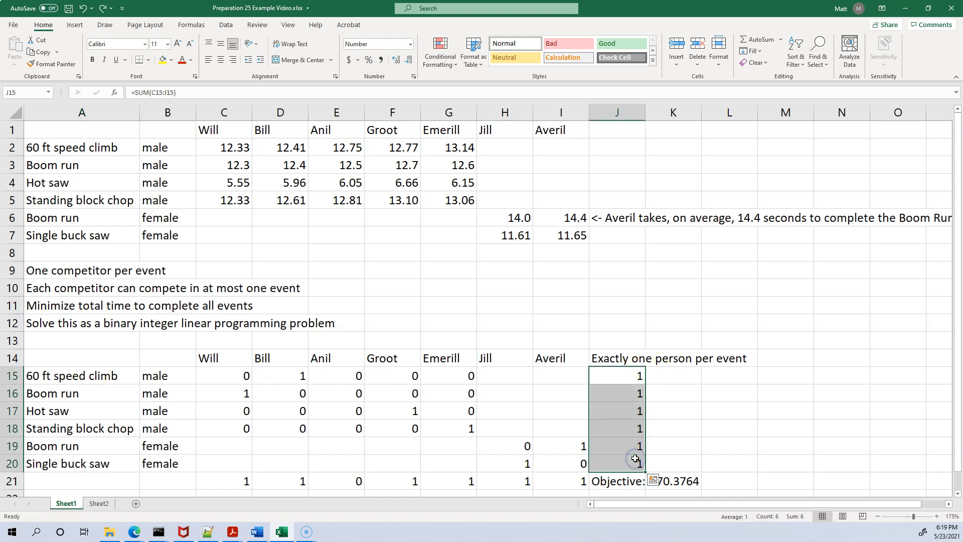
{"action": "left_click", "coordinate": [622, 380]}
{"action": "left_click_drag", "start_coordinate": [238, 483], "coordinate": [550, 483]}
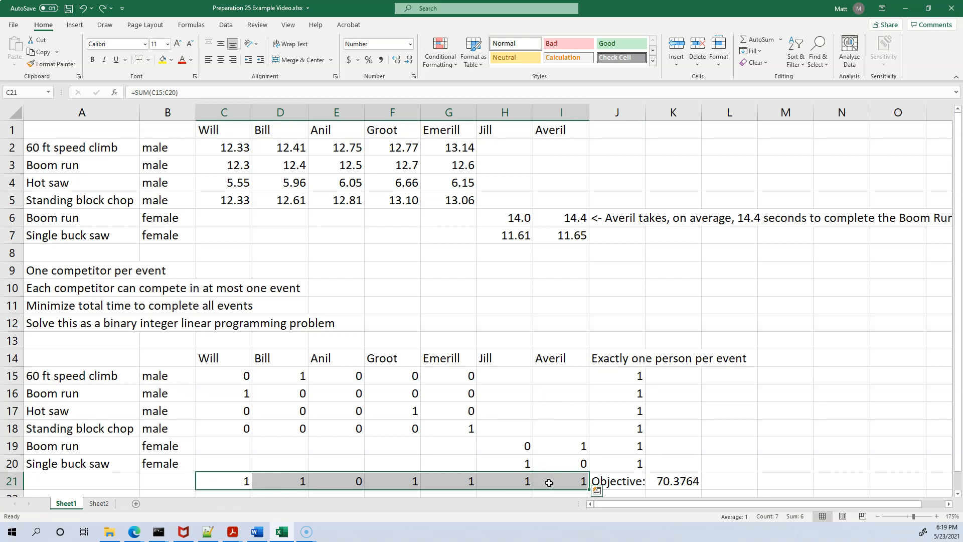
{"action": "left_click", "coordinate": [669, 482]}
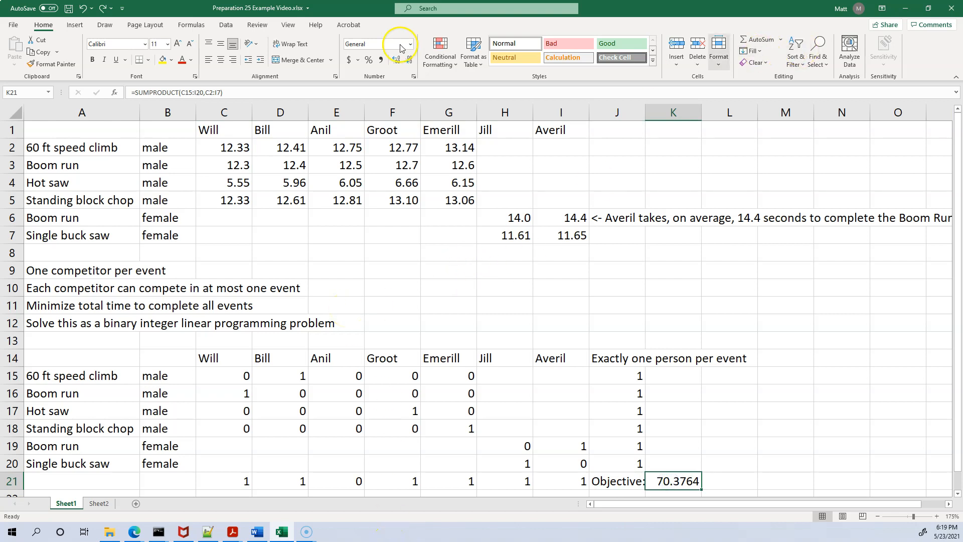
- Start a Solver model with total-time cell K21 as the objective, using the Min goal
{"action": "left_click", "coordinate": [224, 26]}
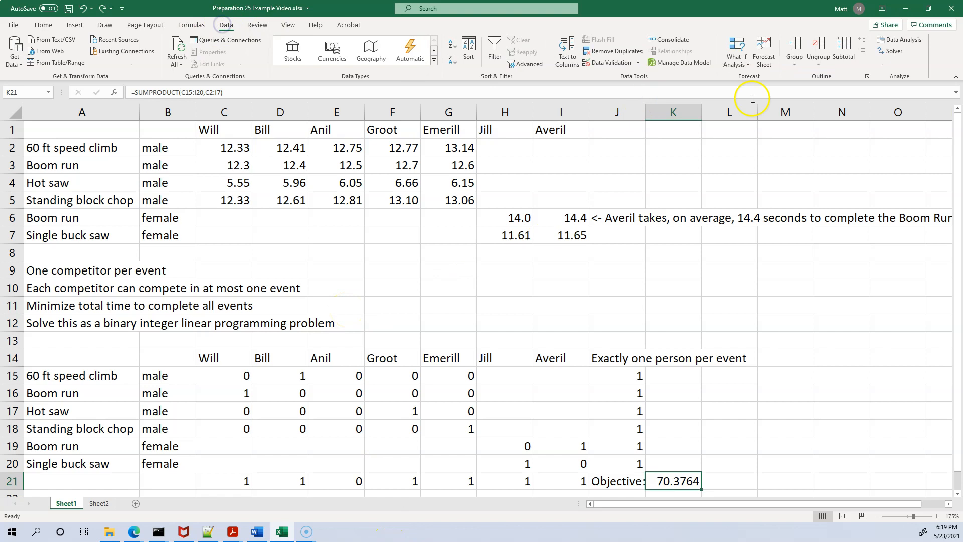
{"action": "left_click", "coordinate": [896, 53]}
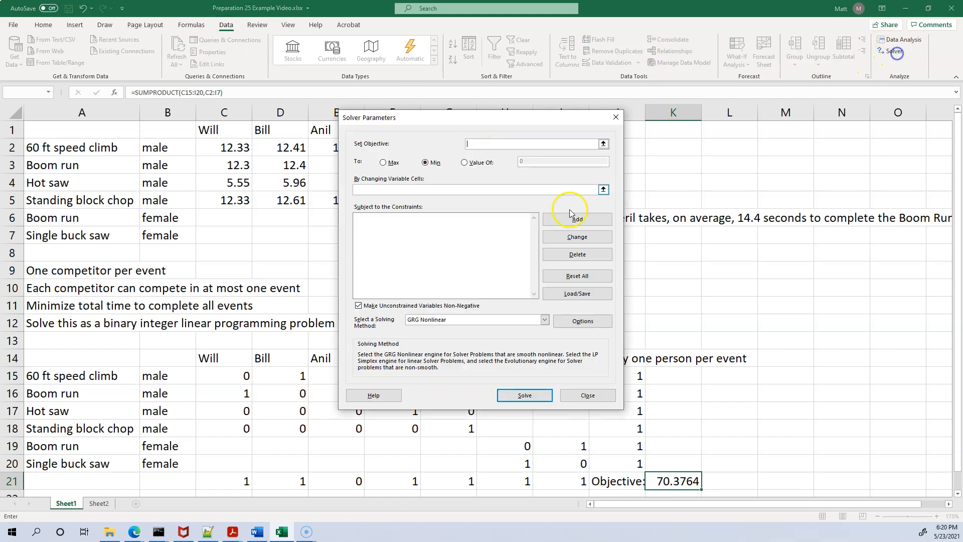
{"action": "left_click", "coordinate": [674, 481]}
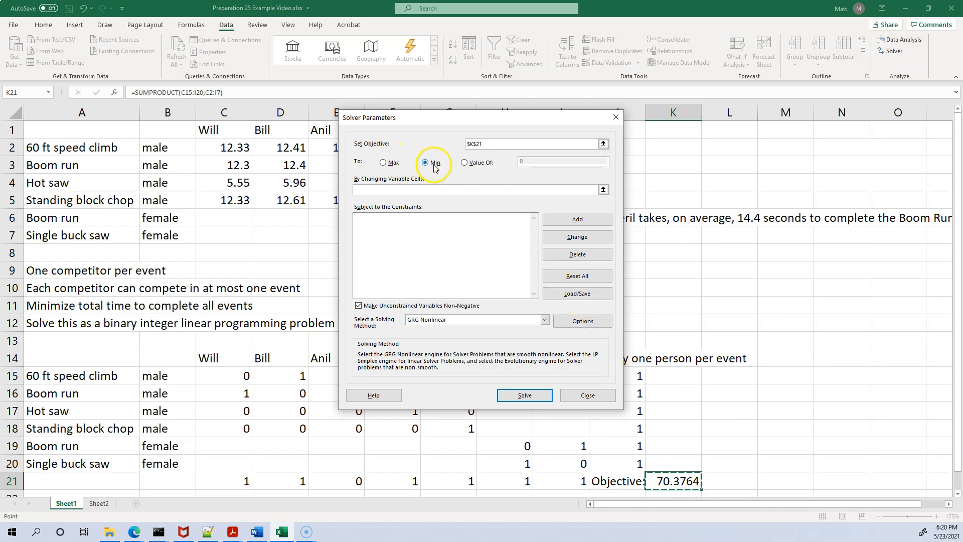
- Define the Solver's changing variable cells as the two assignment blocks C15:G18 and H19:I20
{"action": "left_click", "coordinate": [419, 189]}
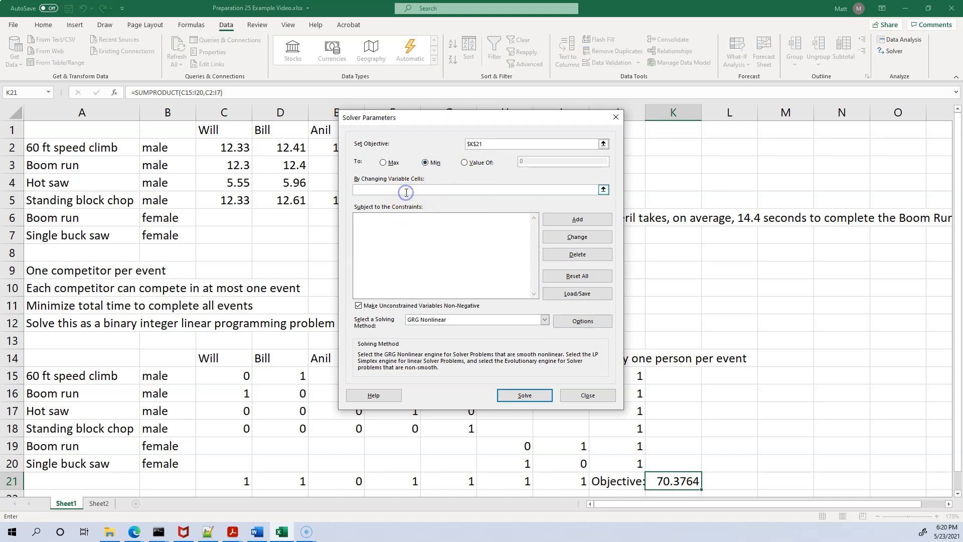
{"action": "left_click_drag", "start_coordinate": [432, 116], "coordinate": [714, 46]}
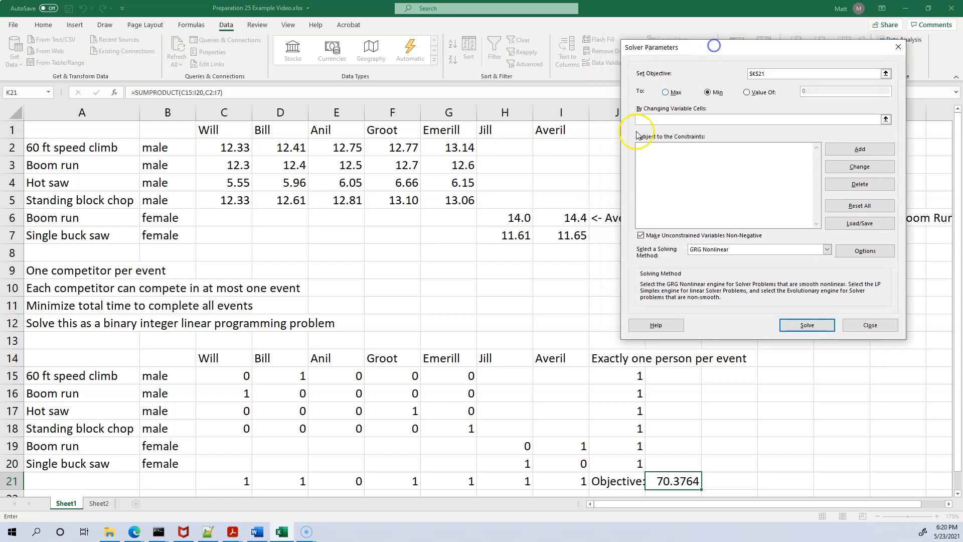
{"action": "left_click_drag", "start_coordinate": [241, 374], "coordinate": [430, 428]}
{"action": "type", "text": ","}
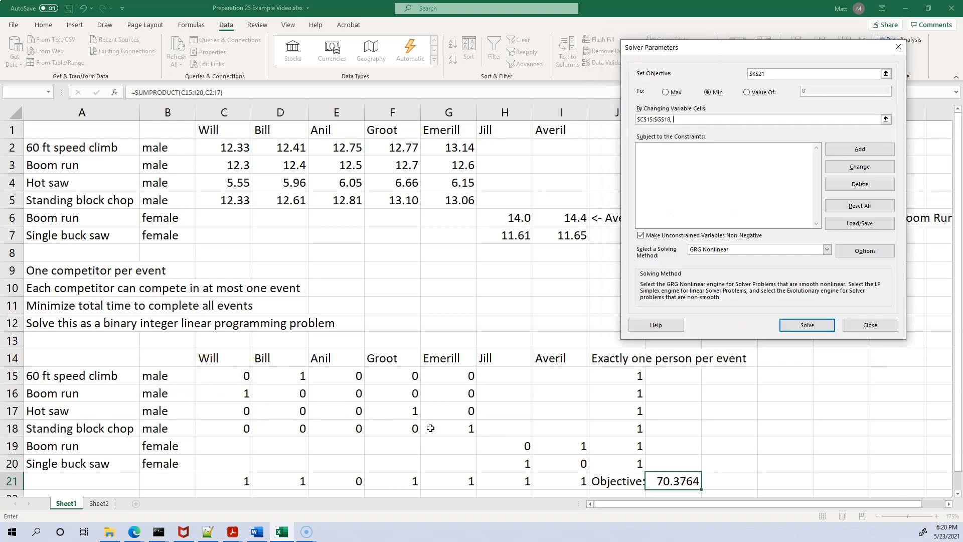
{"action": "left_click_drag", "start_coordinate": [518, 444], "coordinate": [560, 466]}
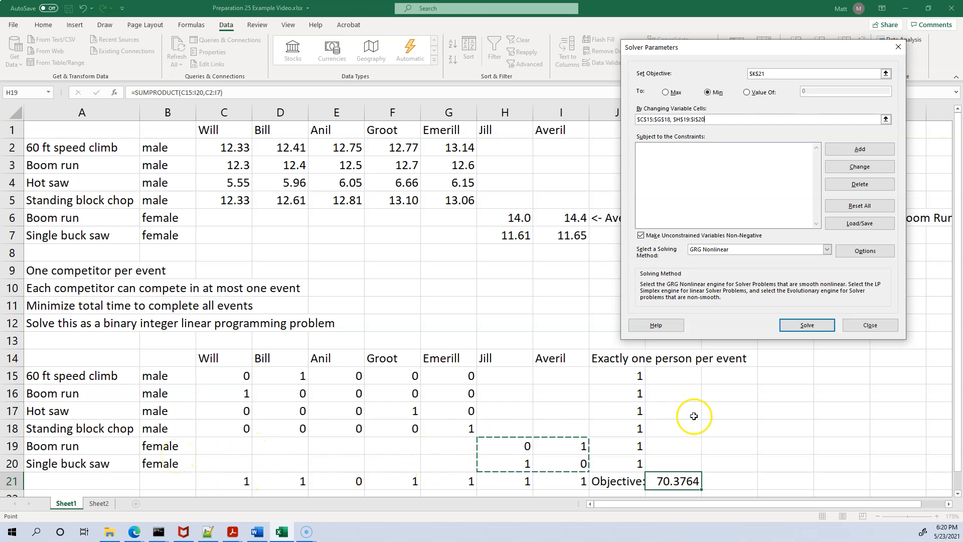
- Add a Solver constraint requiring the event totals J15:J20 to equal 1
{"action": "left_click", "coordinate": [662, 153]}
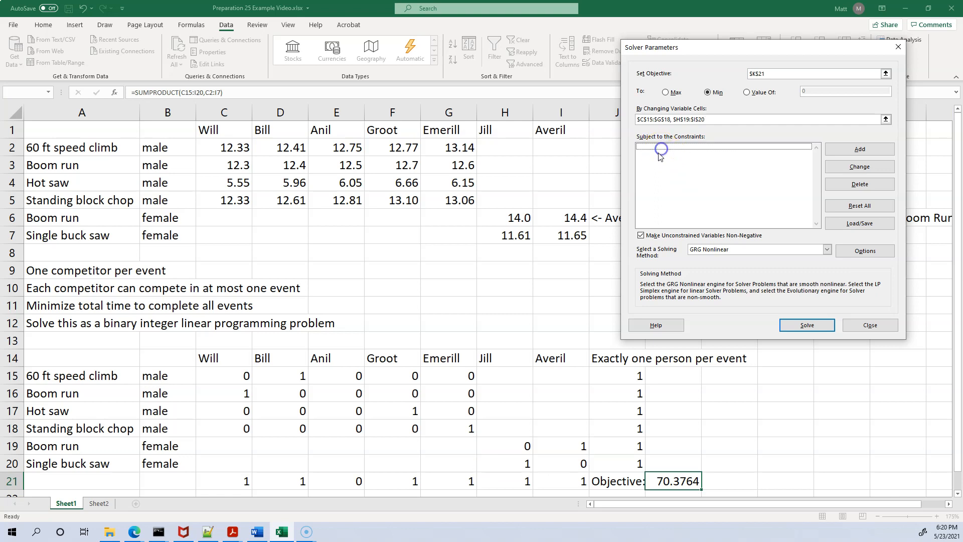
{"action": "left_click", "coordinate": [871, 151]}
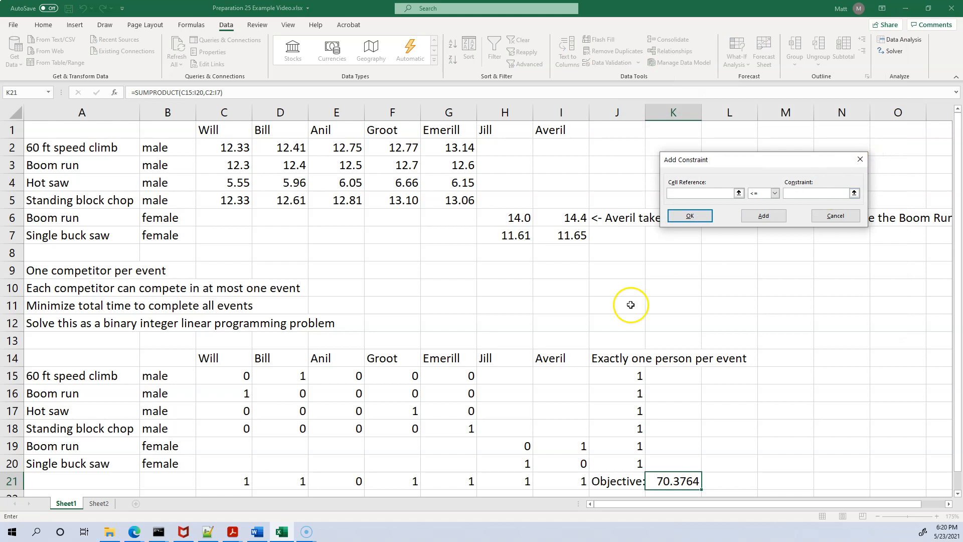
{"action": "left_click_drag", "start_coordinate": [633, 377], "coordinate": [632, 457]}
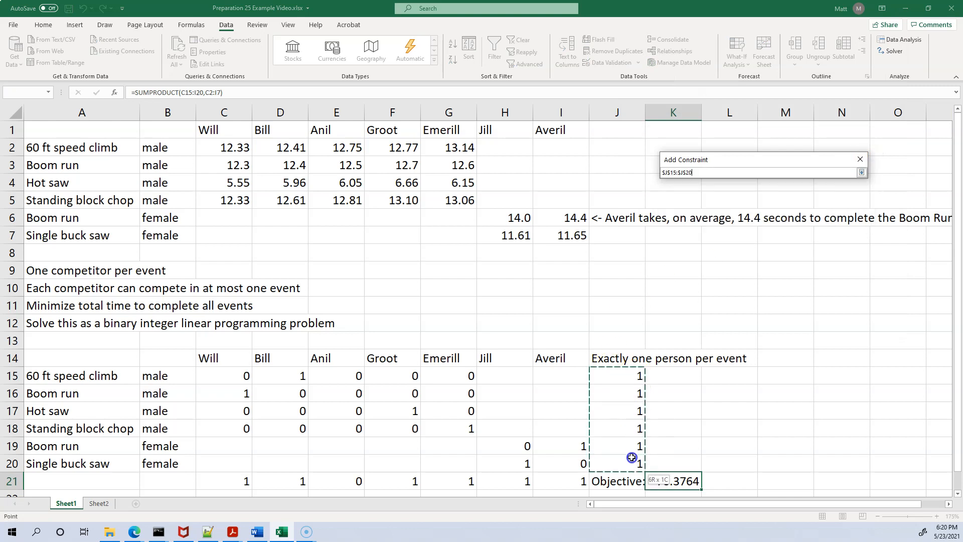
{"action": "left_click_drag", "start_coordinate": [632, 458], "coordinate": [632, 457]}
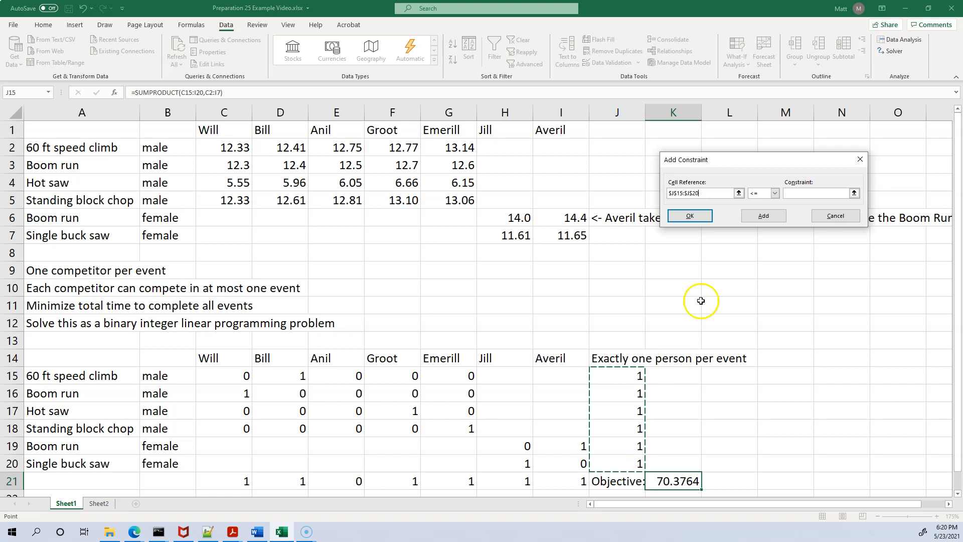
{"action": "left_click", "coordinate": [764, 192]}
{"action": "left_click", "coordinate": [763, 210]}
{"action": "left_click", "coordinate": [797, 194]}
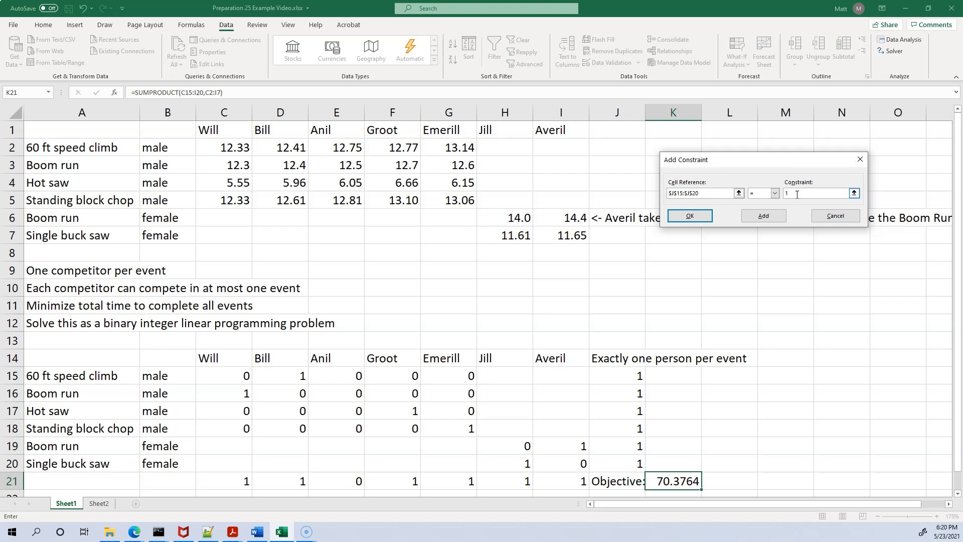
{"action": "left_click", "coordinate": [696, 221]}
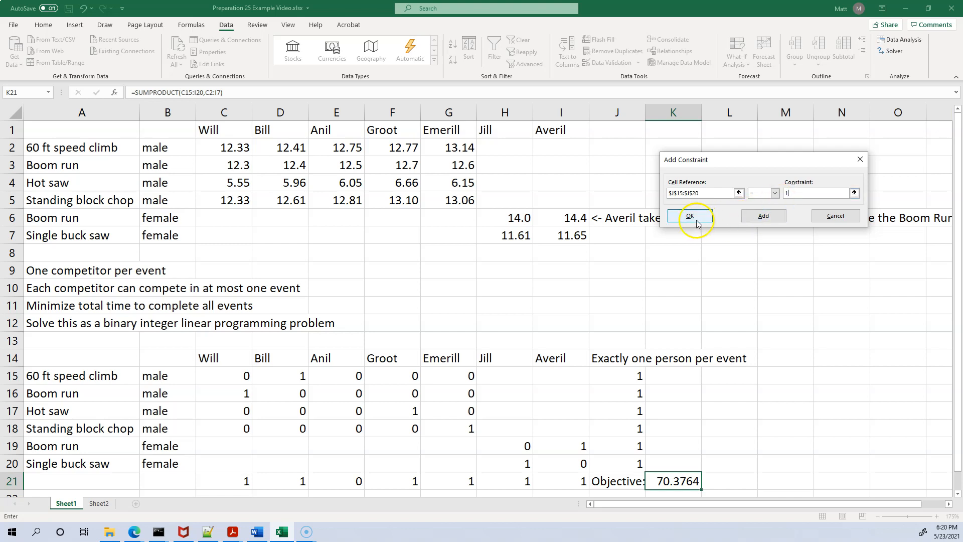
{"action": "left_click", "coordinate": [763, 217]}
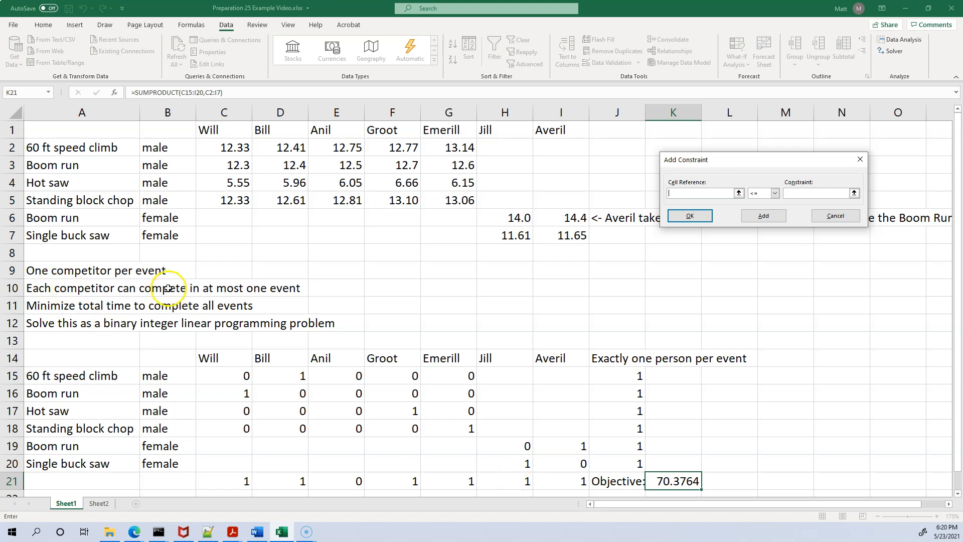
- Add a Solver constraint limiting the competitor totals C21:I21 to <= 1
{"action": "left_click_drag", "start_coordinate": [226, 480], "coordinate": [555, 481]}
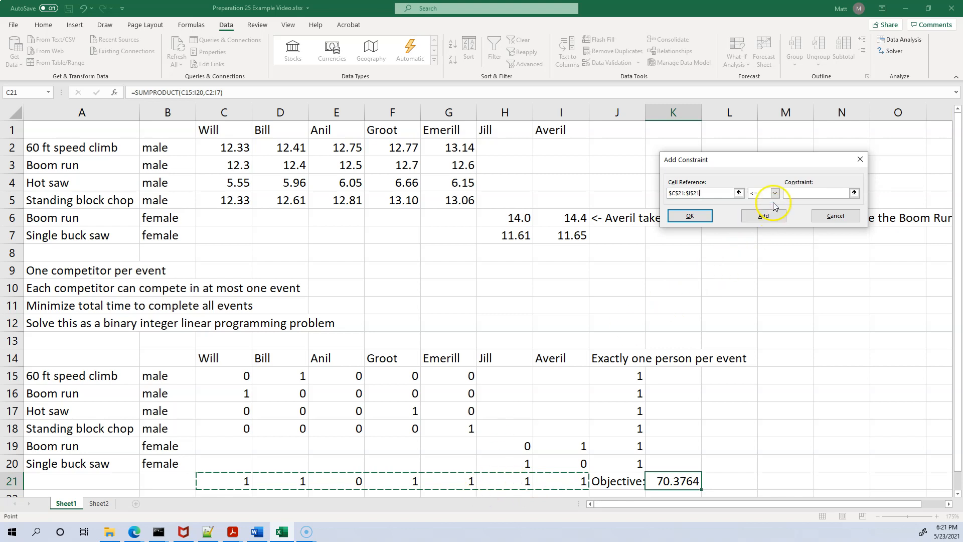
{"action": "left_click", "coordinate": [794, 196]}
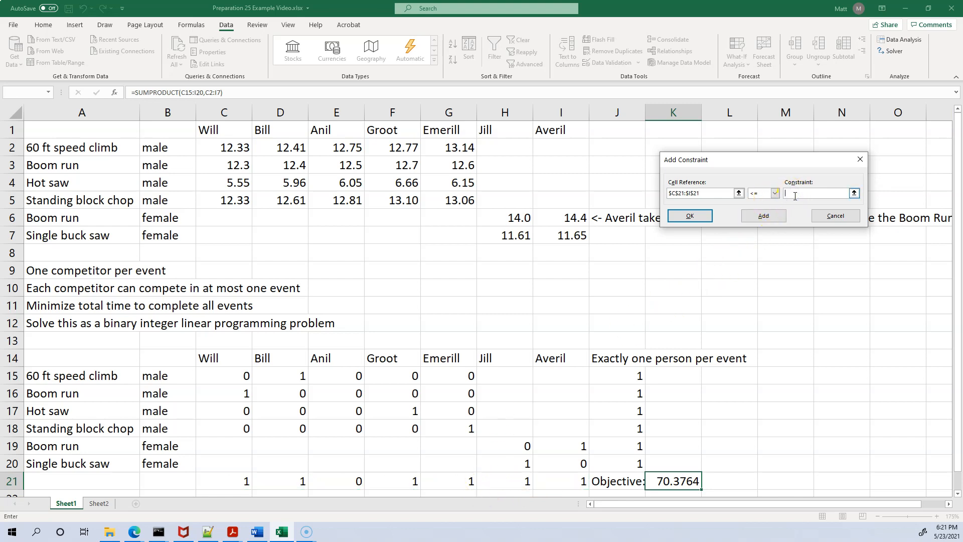
{"action": "left_click", "coordinate": [689, 215]}
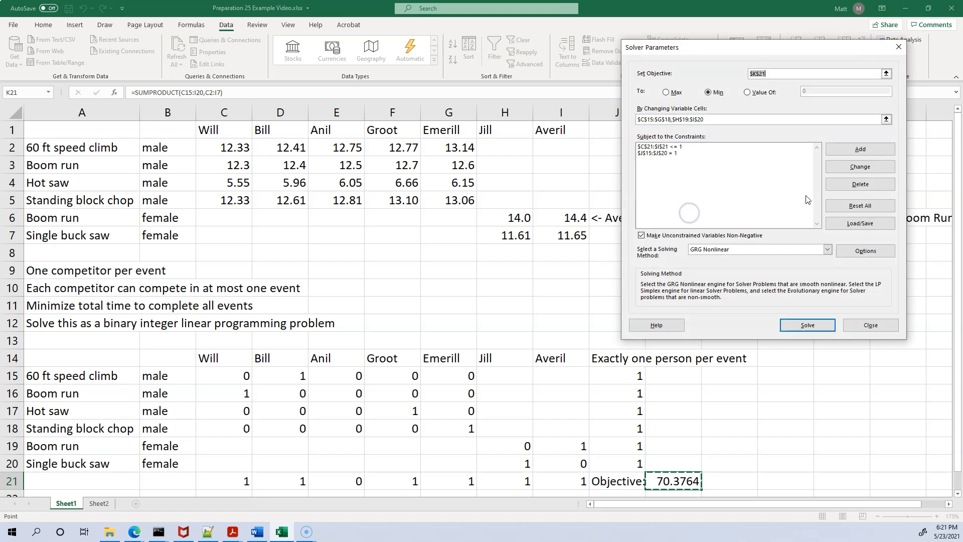
- Add a Solver constraint making the male assignment cells C15:G18 binary
{"action": "left_click", "coordinate": [839, 152]}
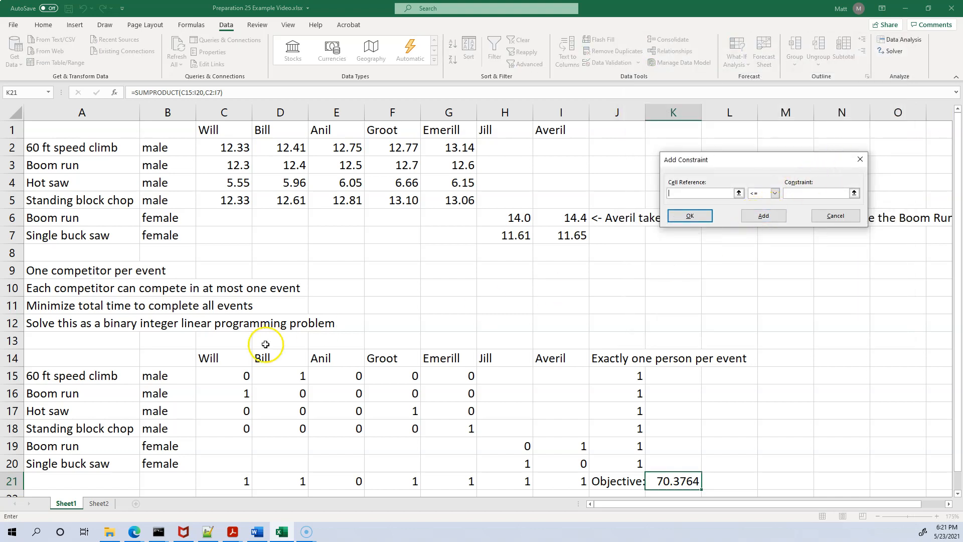
{"action": "left_click_drag", "start_coordinate": [204, 370], "coordinate": [439, 422]}
{"action": "left_click", "coordinate": [768, 193]}
{"action": "left_click", "coordinate": [768, 221]}
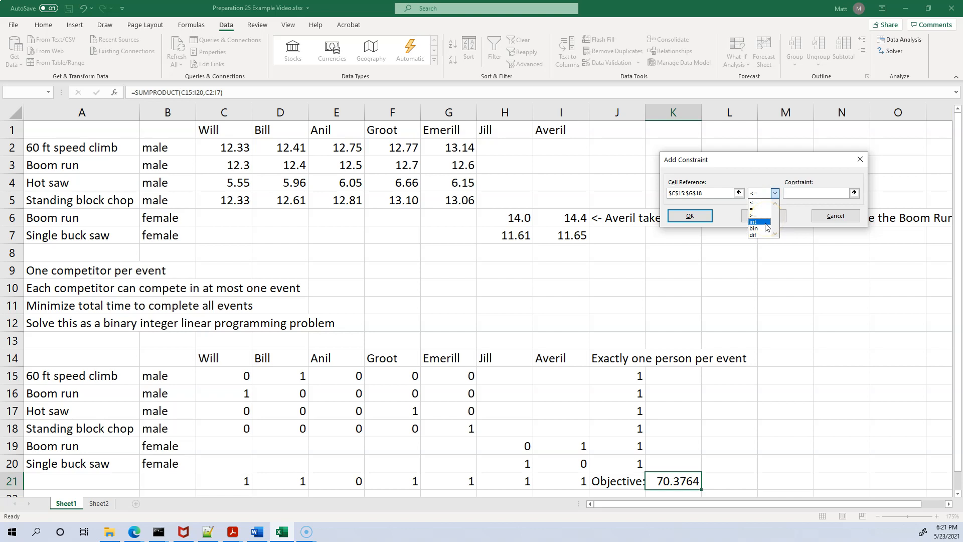
{"action": "left_click", "coordinate": [760, 231]}
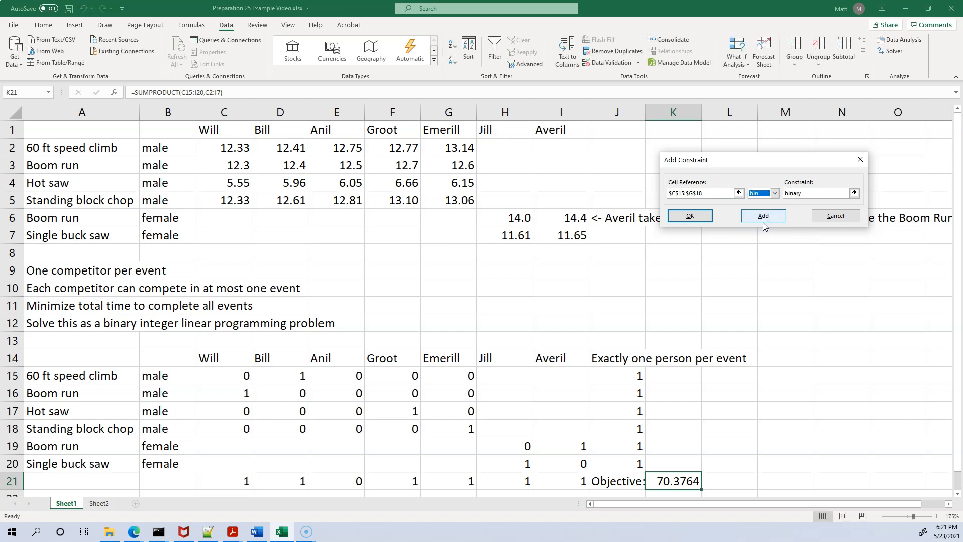
{"action": "left_click", "coordinate": [764, 221]}
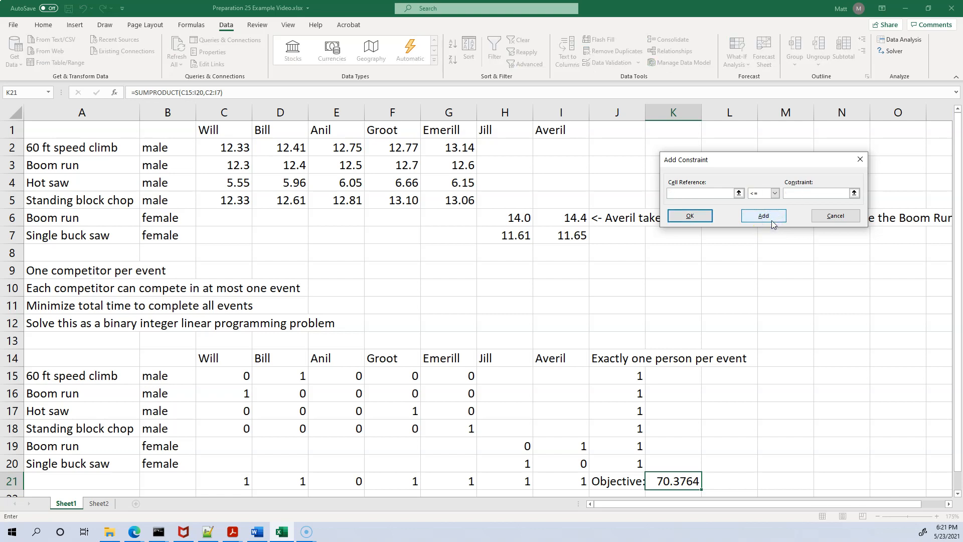
- Add a Solver constraint making the female assignment cells H19:I20 binary and return to the Solver parameters
{"action": "left_click_drag", "start_coordinate": [525, 446], "coordinate": [587, 465]}
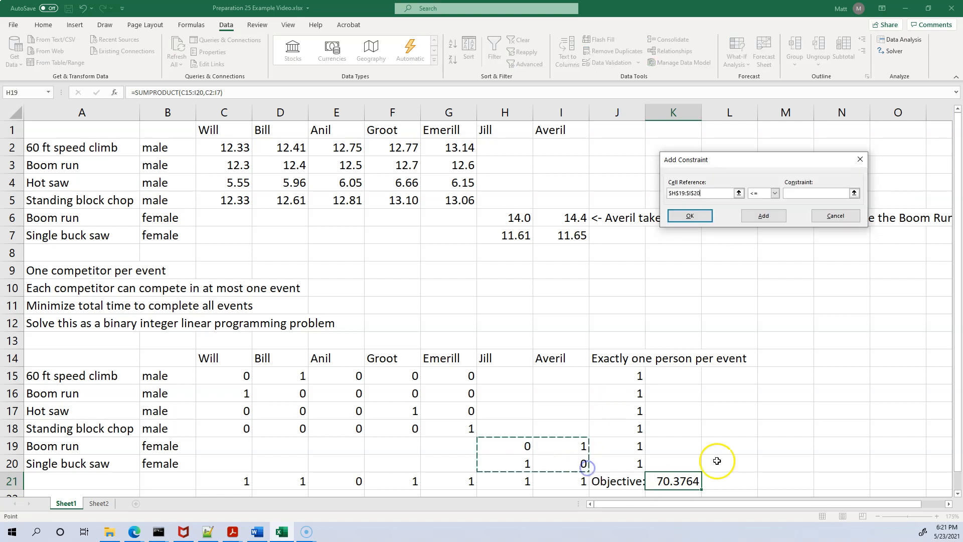
{"action": "left_click", "coordinate": [772, 193]}
{"action": "left_click", "coordinate": [765, 235]}
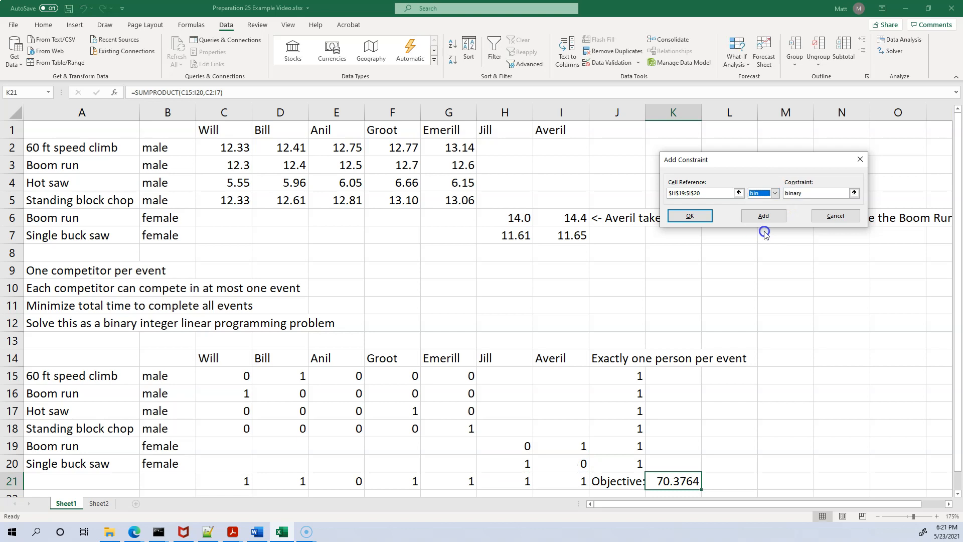
{"action": "left_click", "coordinate": [690, 218]}
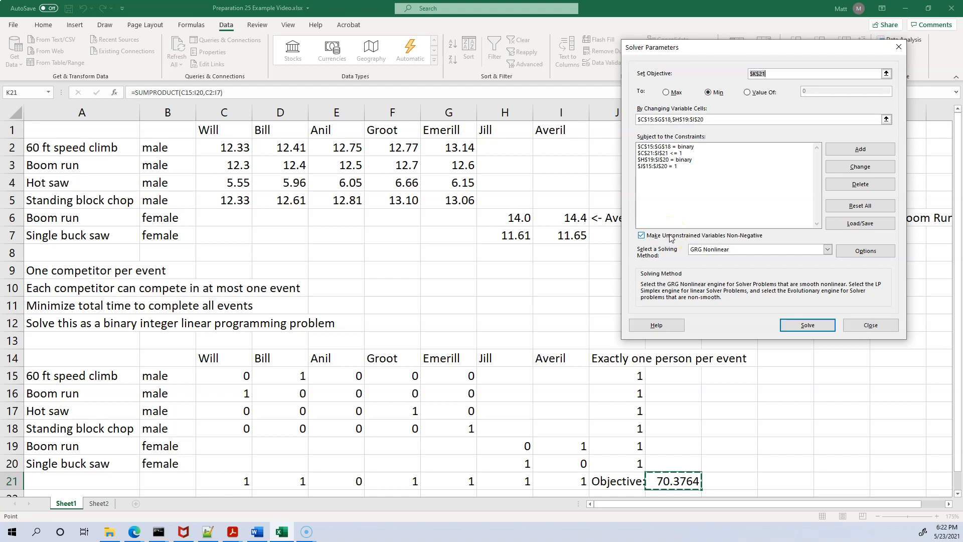
- Choose Simplex LP as the solving method and confirm the Solver options with an integer optimality of 0%
{"action": "left_click", "coordinate": [772, 250]}
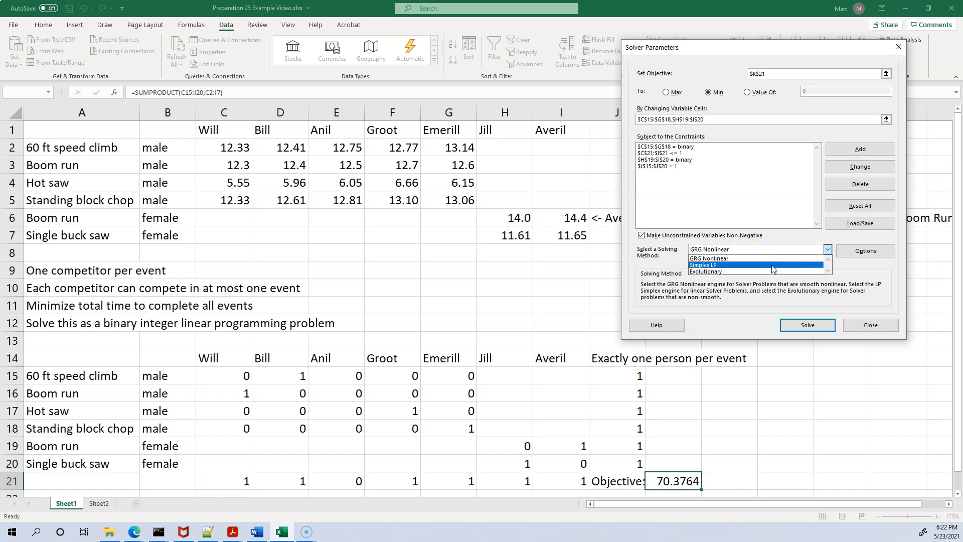
{"action": "left_click", "coordinate": [773, 265]}
{"action": "left_click", "coordinate": [870, 254]}
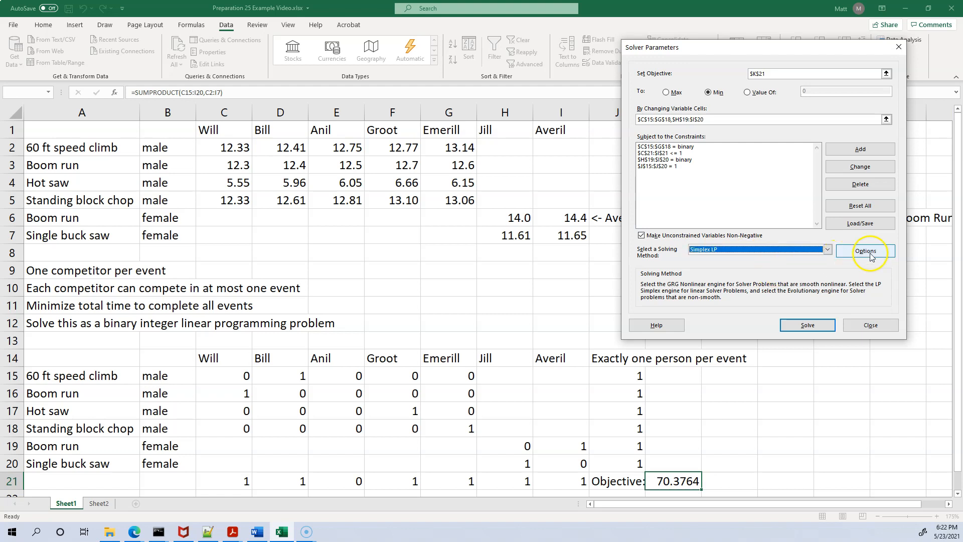
{"action": "left_click", "coordinate": [877, 254]}
{"action": "left_click_drag", "start_coordinate": [1, 127], "coordinate": [384, 133]}
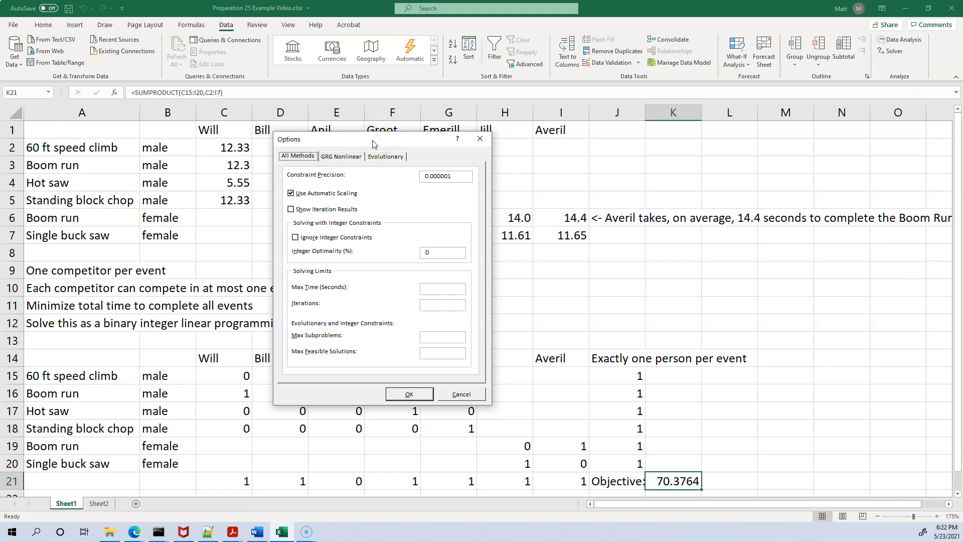
{"action": "left_click", "coordinate": [430, 252]}
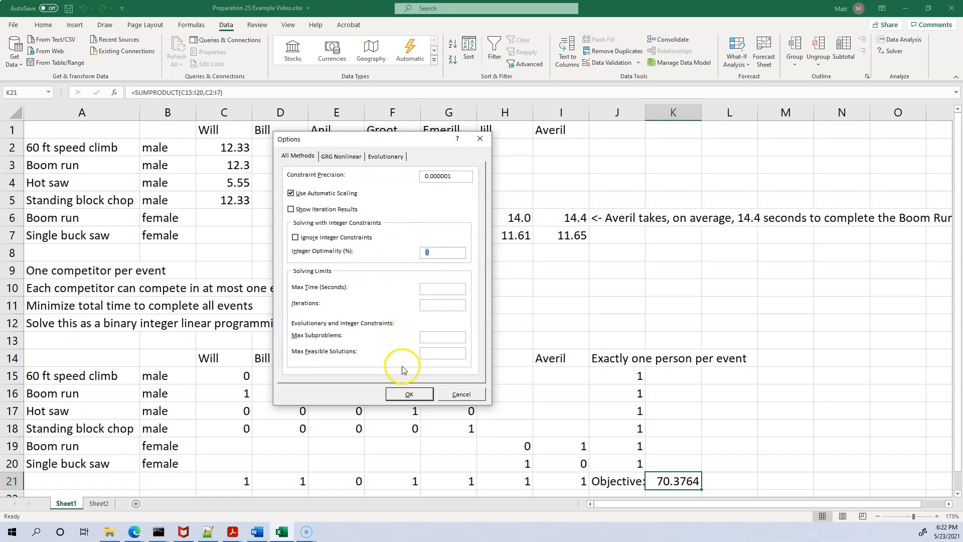
{"action": "left_click", "coordinate": [409, 392]}
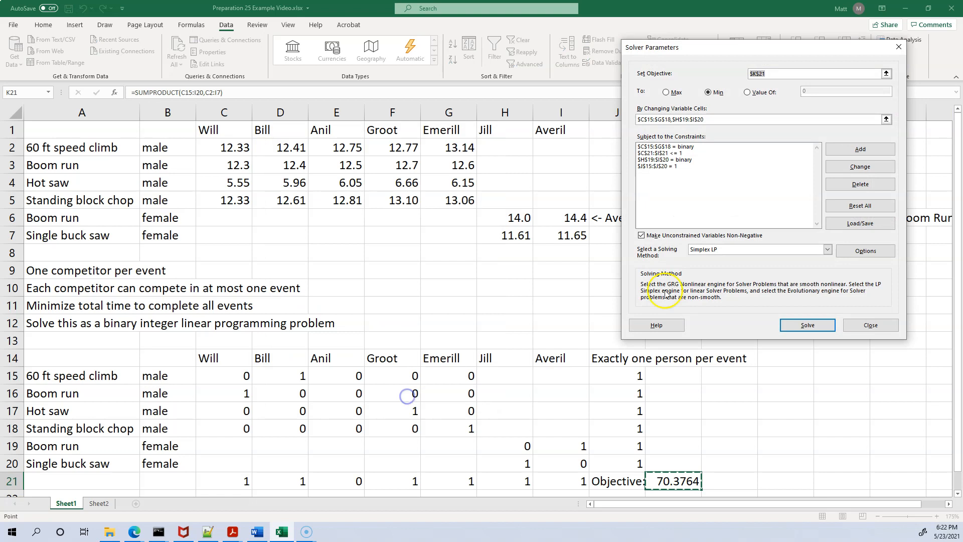
- Solve the assignment model and keep the Solver solution
{"action": "left_click", "coordinate": [799, 325]}
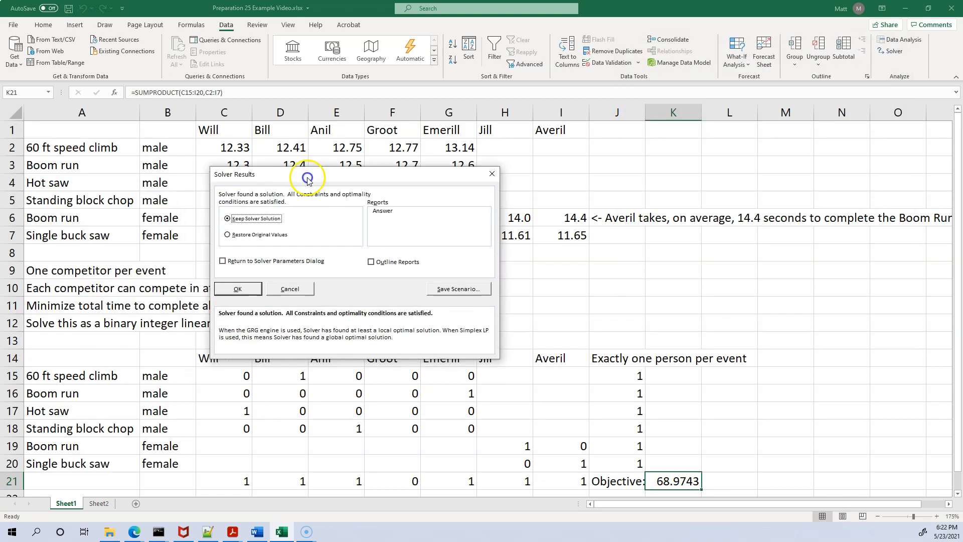
{"action": "left_click", "coordinate": [253, 291]}
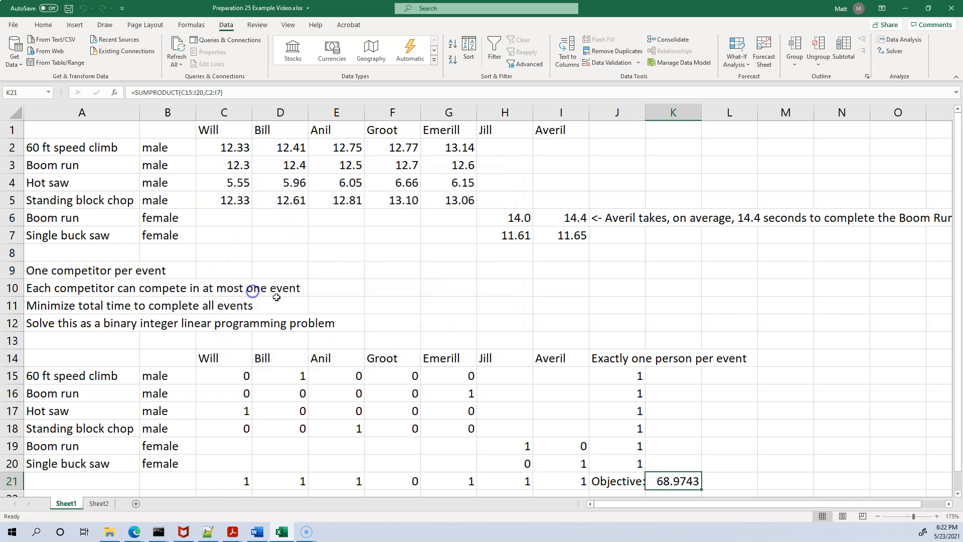
- Examine the solved assignments in C15:I20, the event and competitor totals, and the objective in K21
{"action": "scroll", "coordinate": [619, 350], "scroll_direction": "down", "scroll_amount": 2}
{"action": "scroll", "coordinate": [347, 344], "scroll_direction": "up", "scroll_amount": 1}
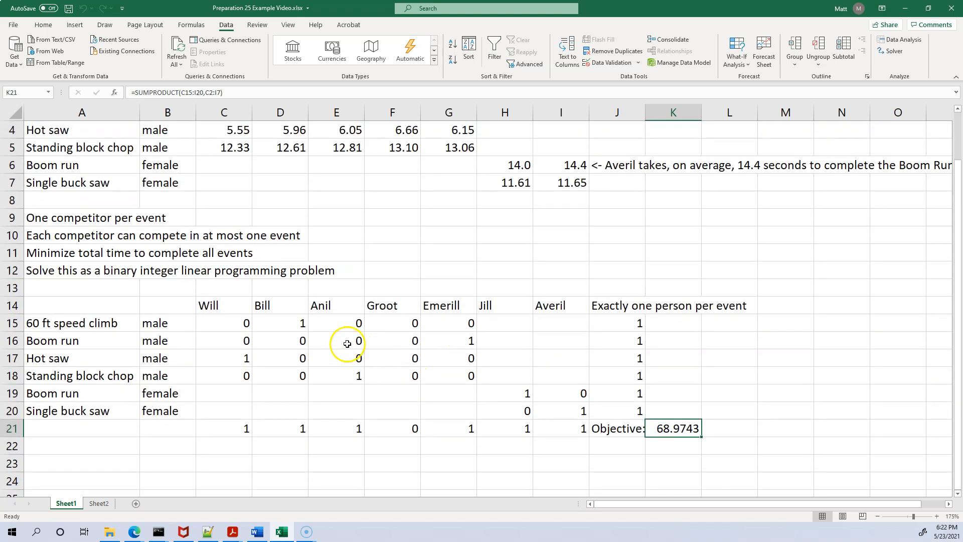
{"action": "left_click", "coordinate": [240, 323]}
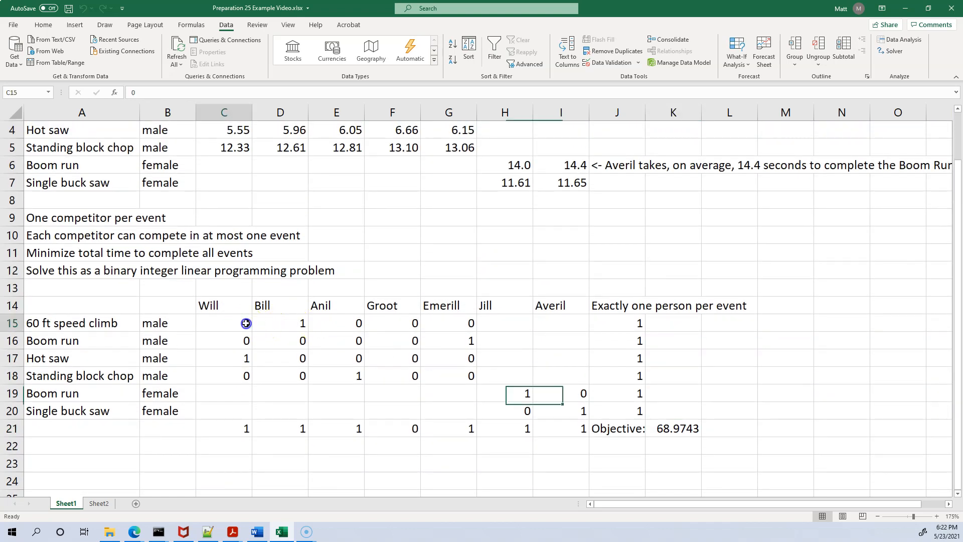
{"action": "left_click", "coordinate": [636, 326]}
{"action": "left_click", "coordinate": [236, 428]}
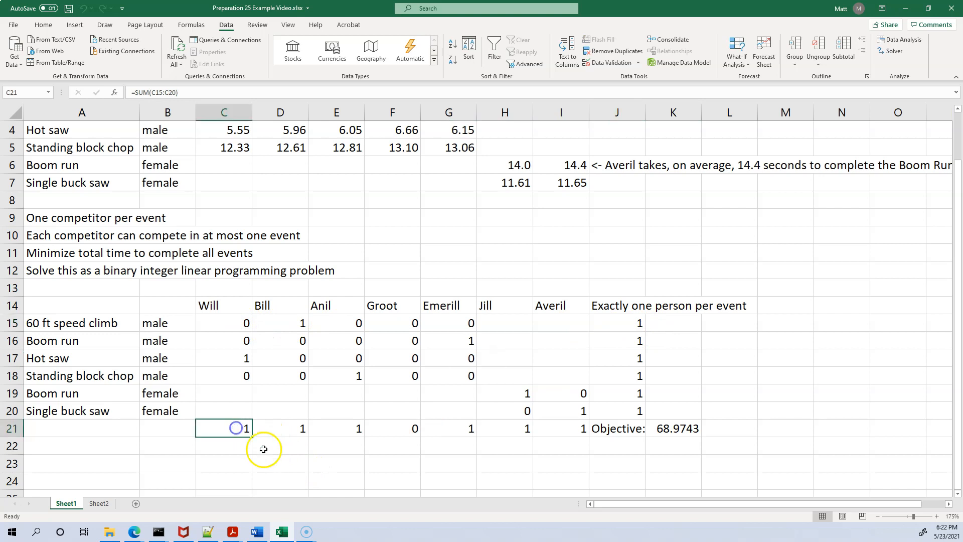
{"action": "left_click", "coordinate": [504, 432]}
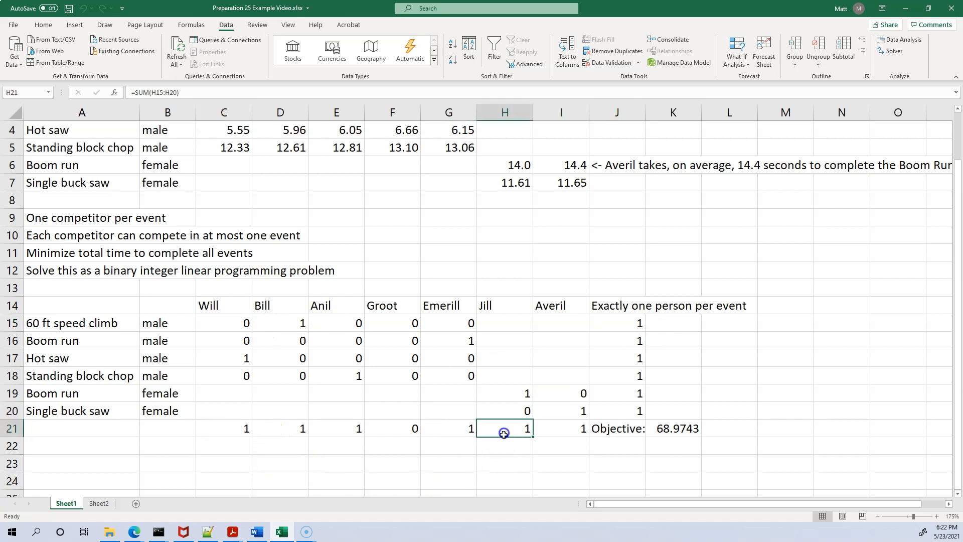
{"action": "left_click", "coordinate": [667, 434]}
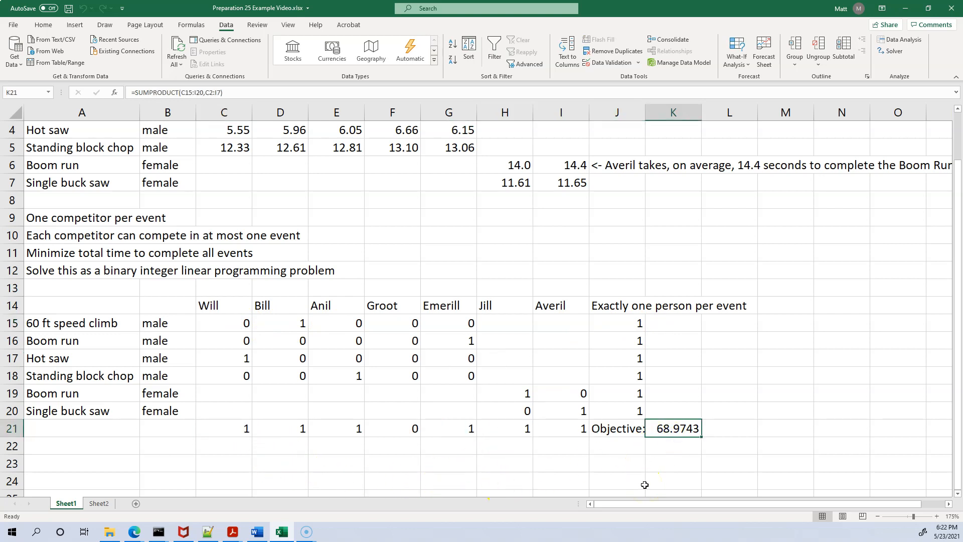
{"action": "scroll", "coordinate": [645, 484], "scroll_direction": "up", "scroll_amount": 1}
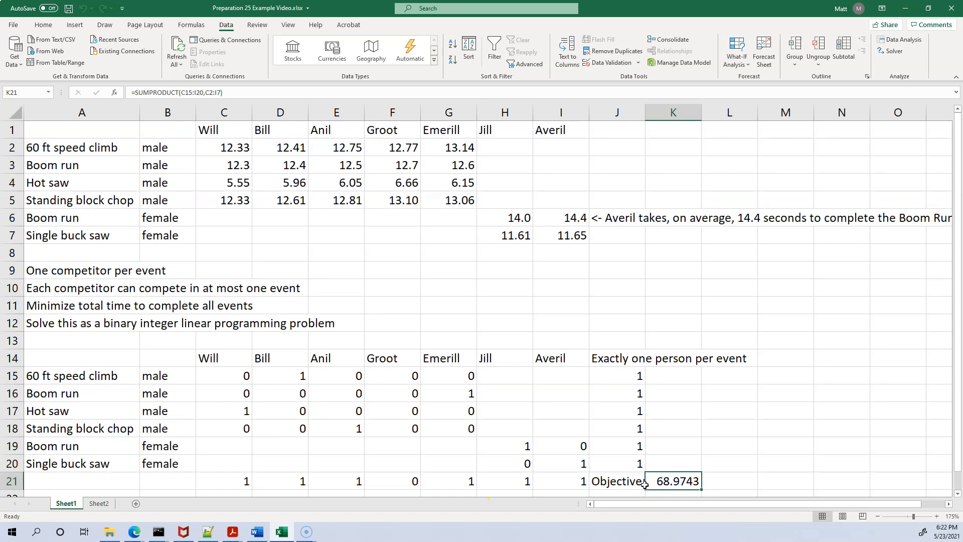